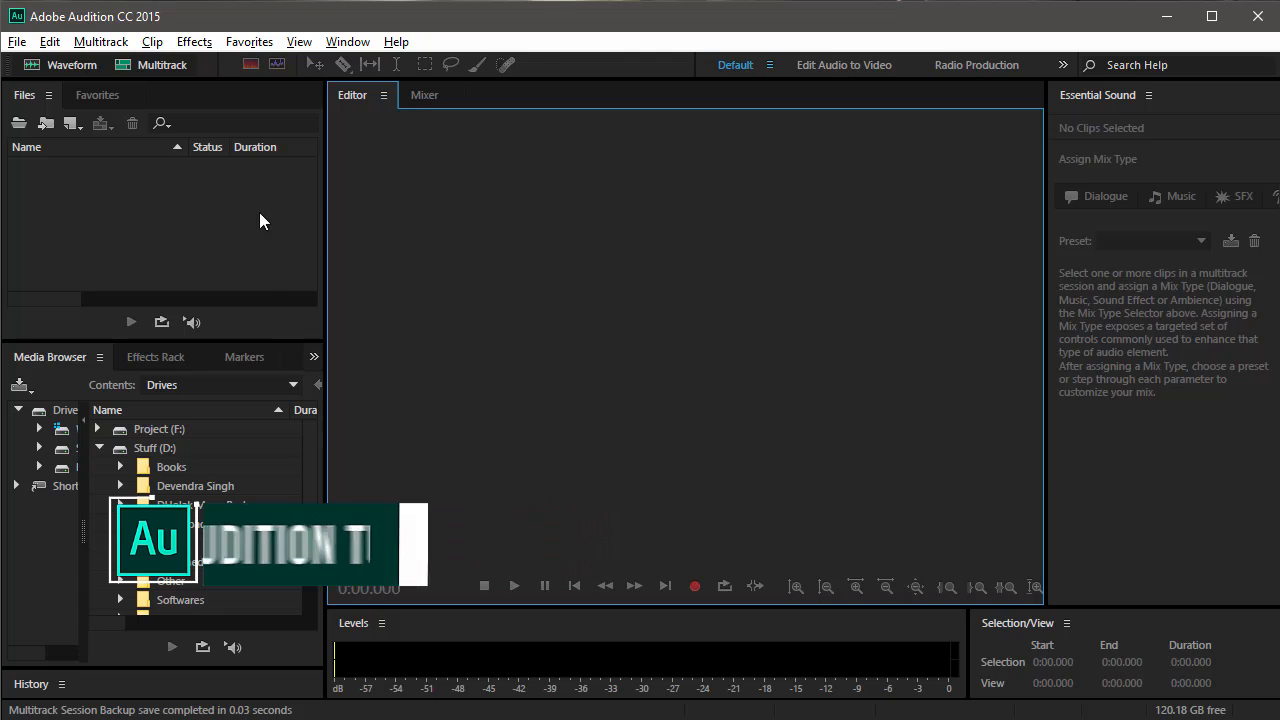
Open the six songs from Ahrix - Nova to Arcien - Elevate and show Ahrix - Nova in the waveform editor.
left_click(180, 227)
double_click(197, 218)
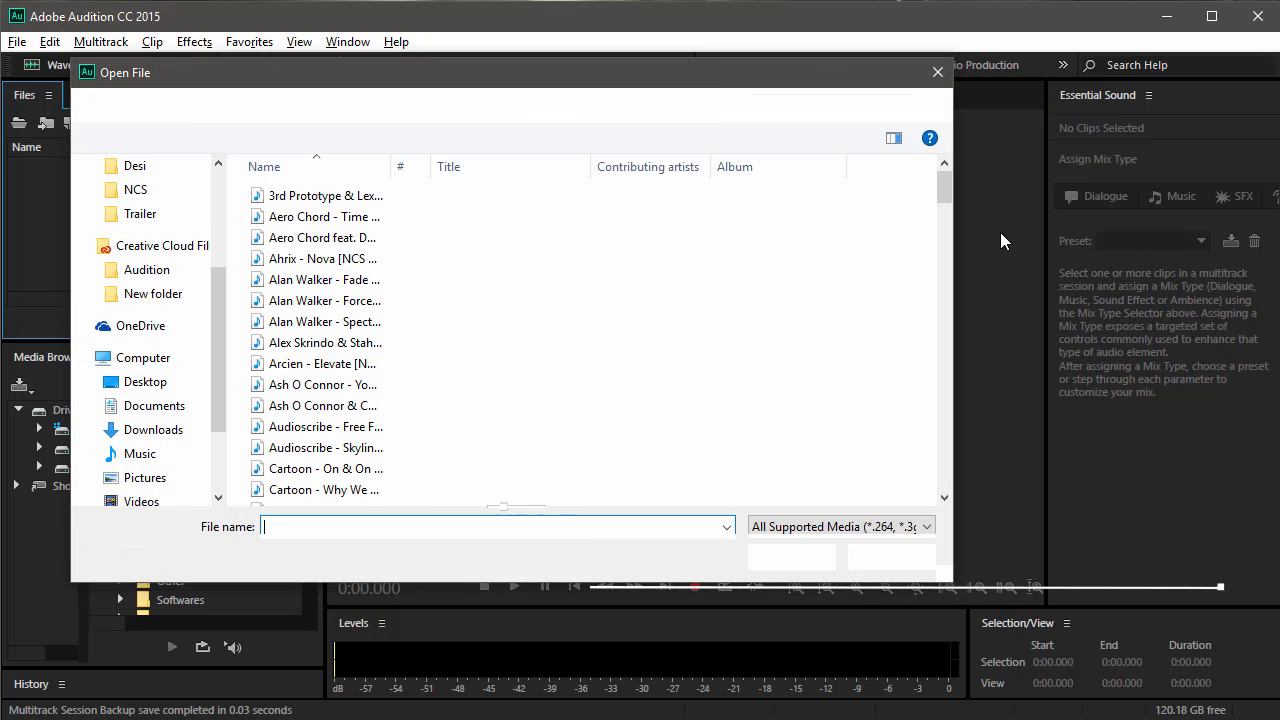
left_click_drag(863, 253, 545, 385)
left_click(791, 557)
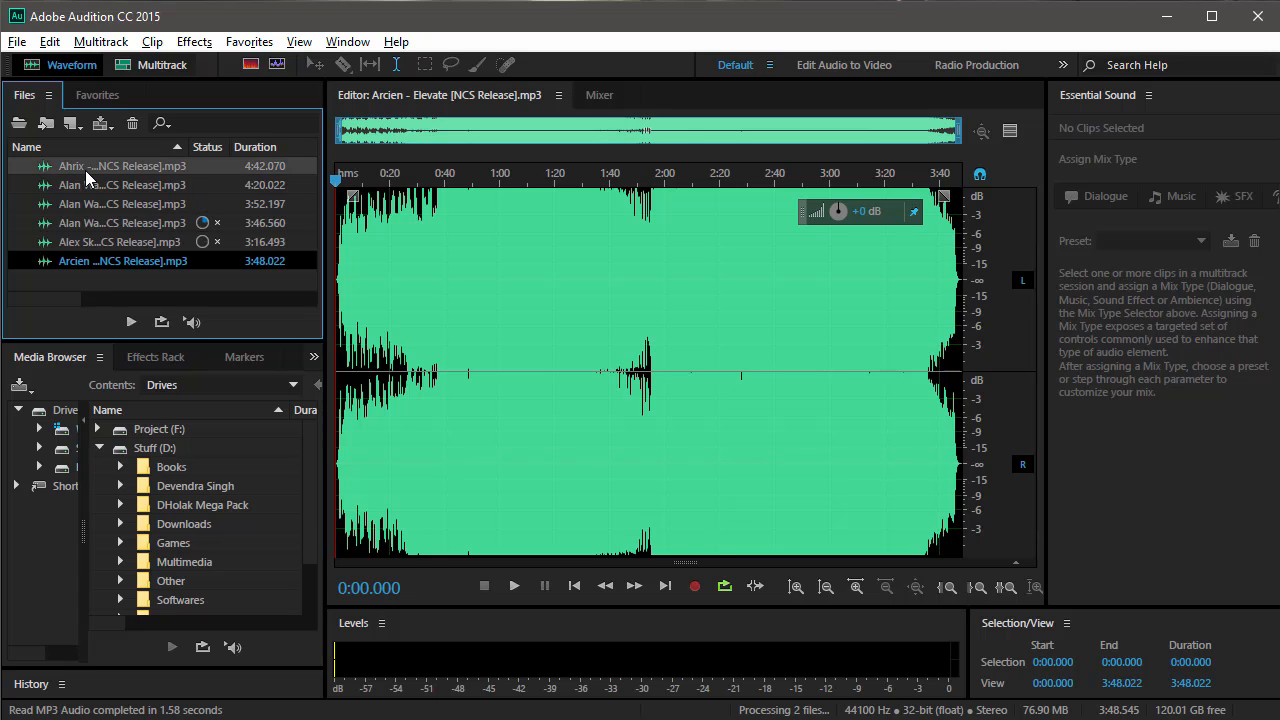
double_click(85, 170)
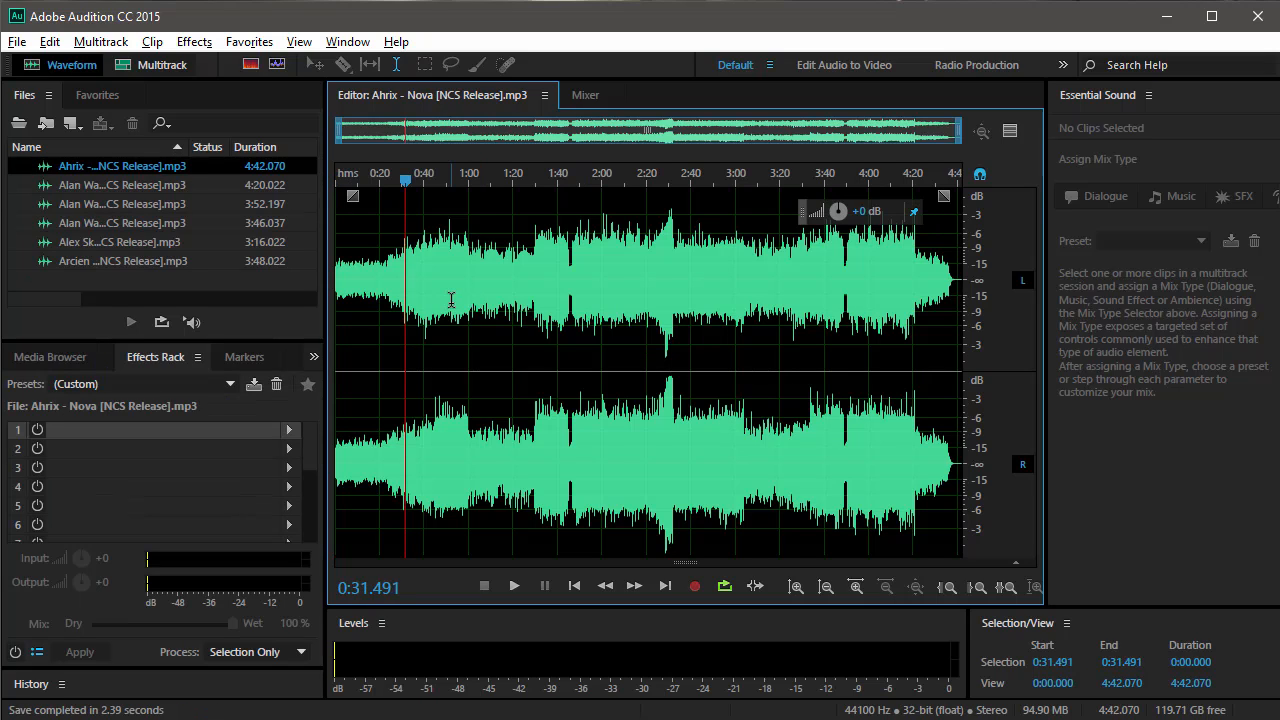
Delete the silent tail of the Ahrix - Nova waveform, from about 4:38.9 to the end of the file.
scroll(451, 300, "up", 10)
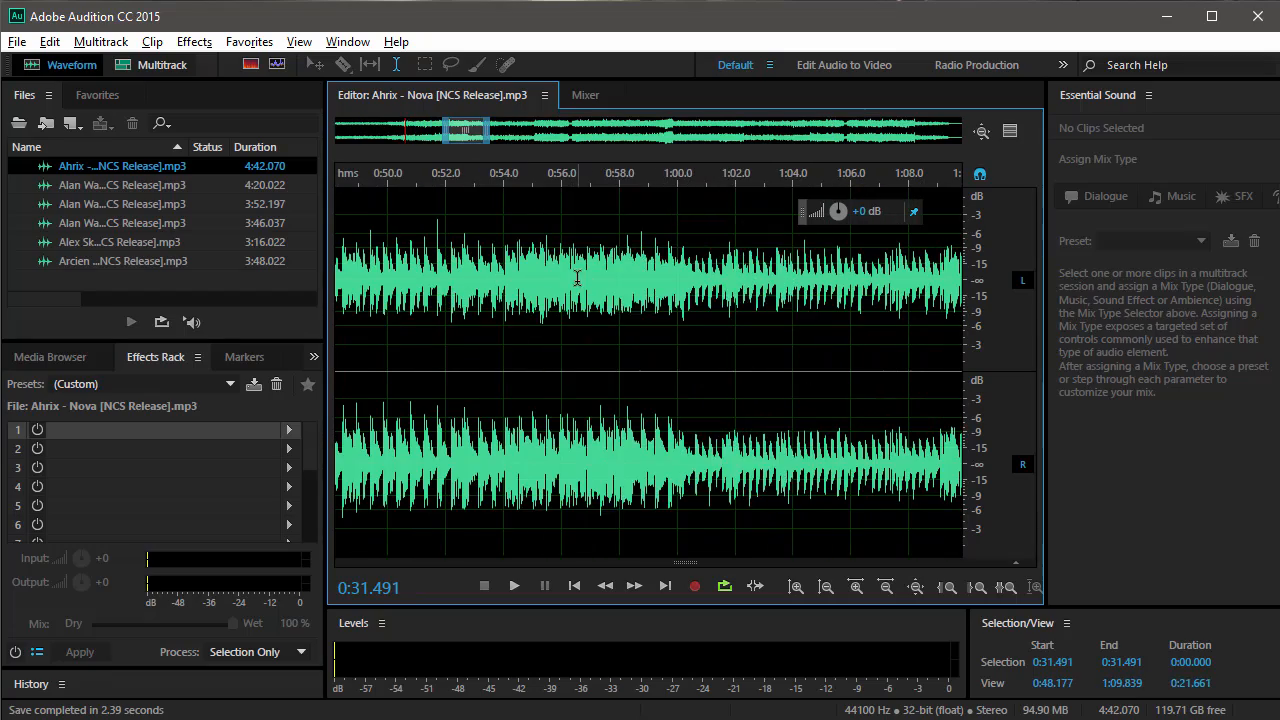
left_click_drag(577, 278, 803, 285)
left_click(651, 280)
scroll(655, 280, "down", 10)
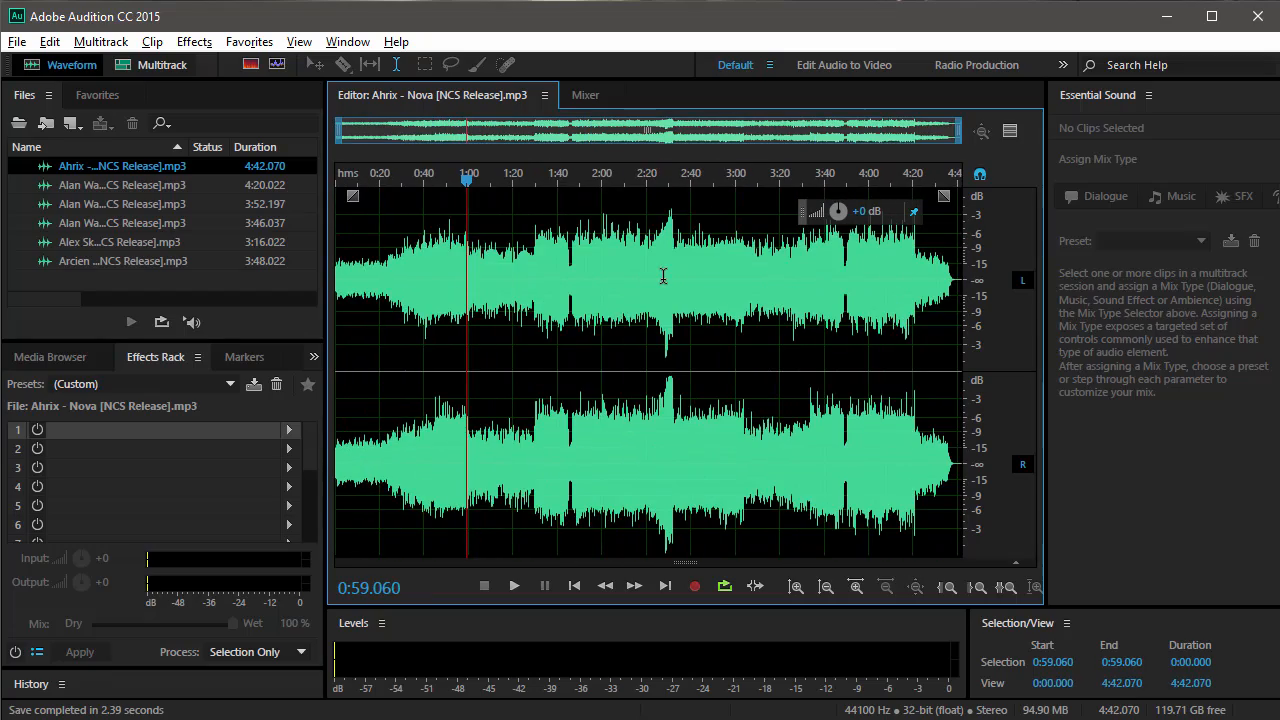
scroll(948, 282, "up", 10)
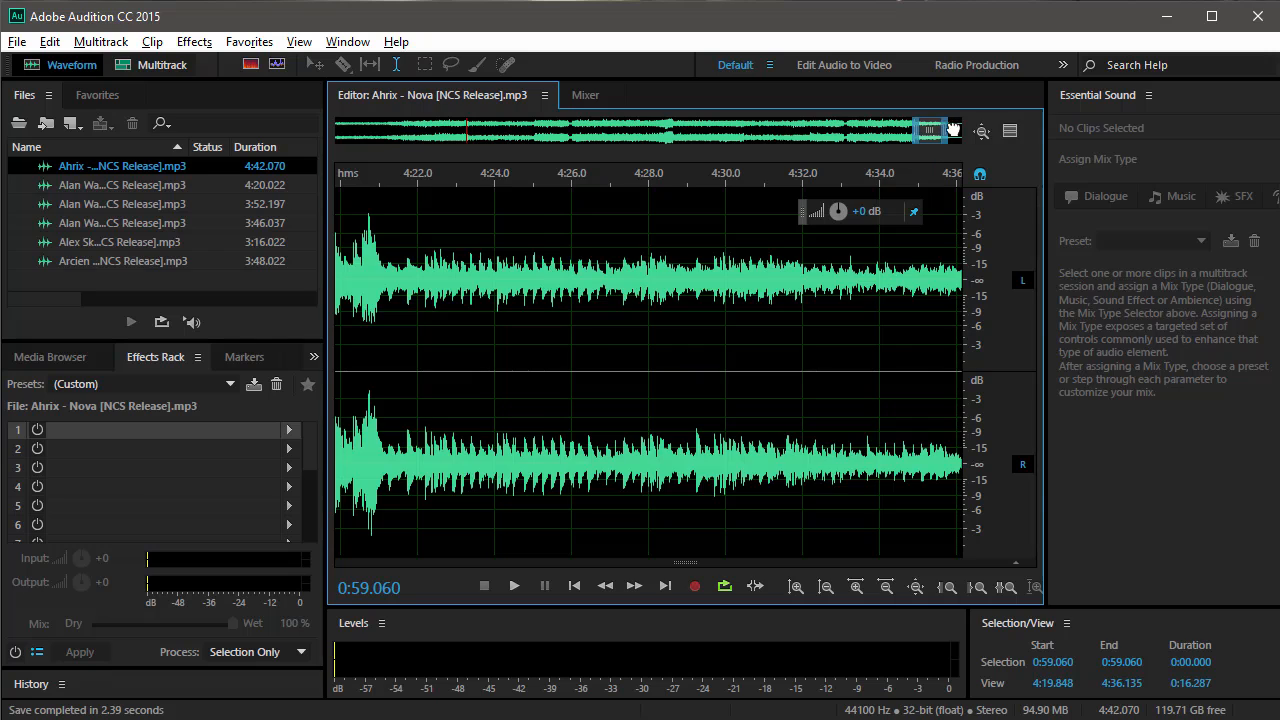
left_click_drag(845, 292, 1093, 275)
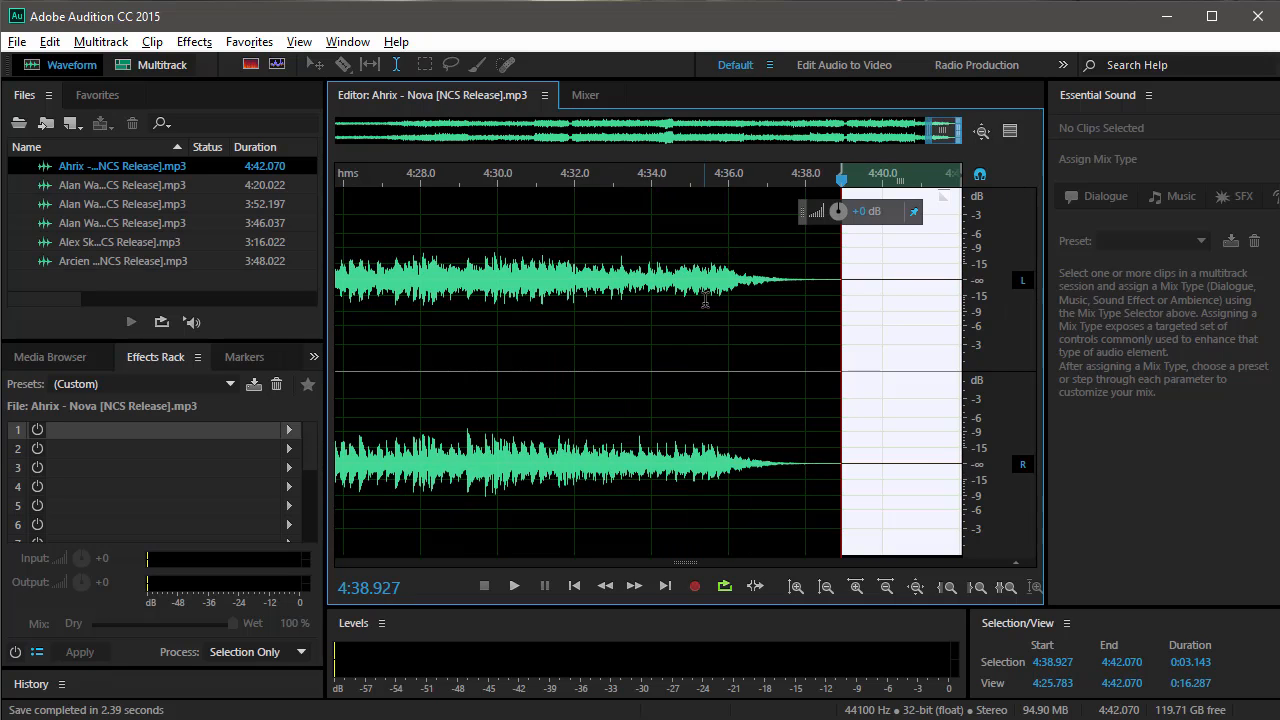
key("Delete")
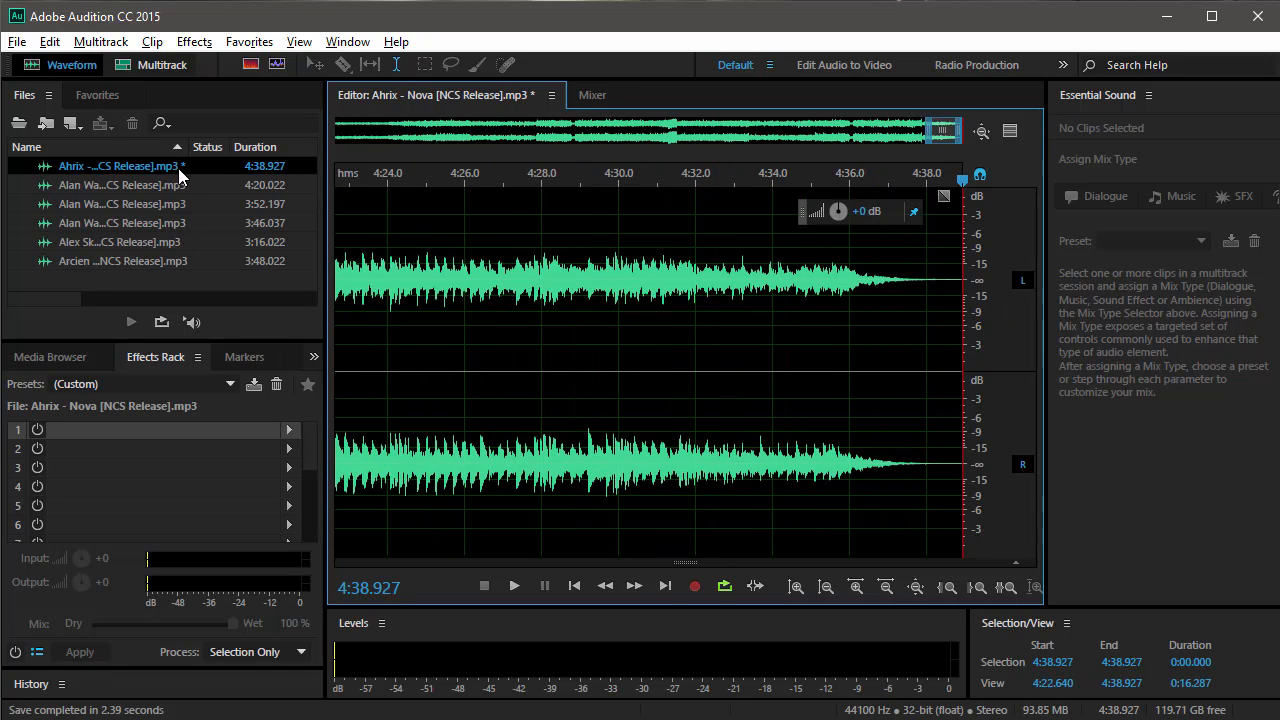
left_click(587, 292)
scroll(600, 288, "down", 4)
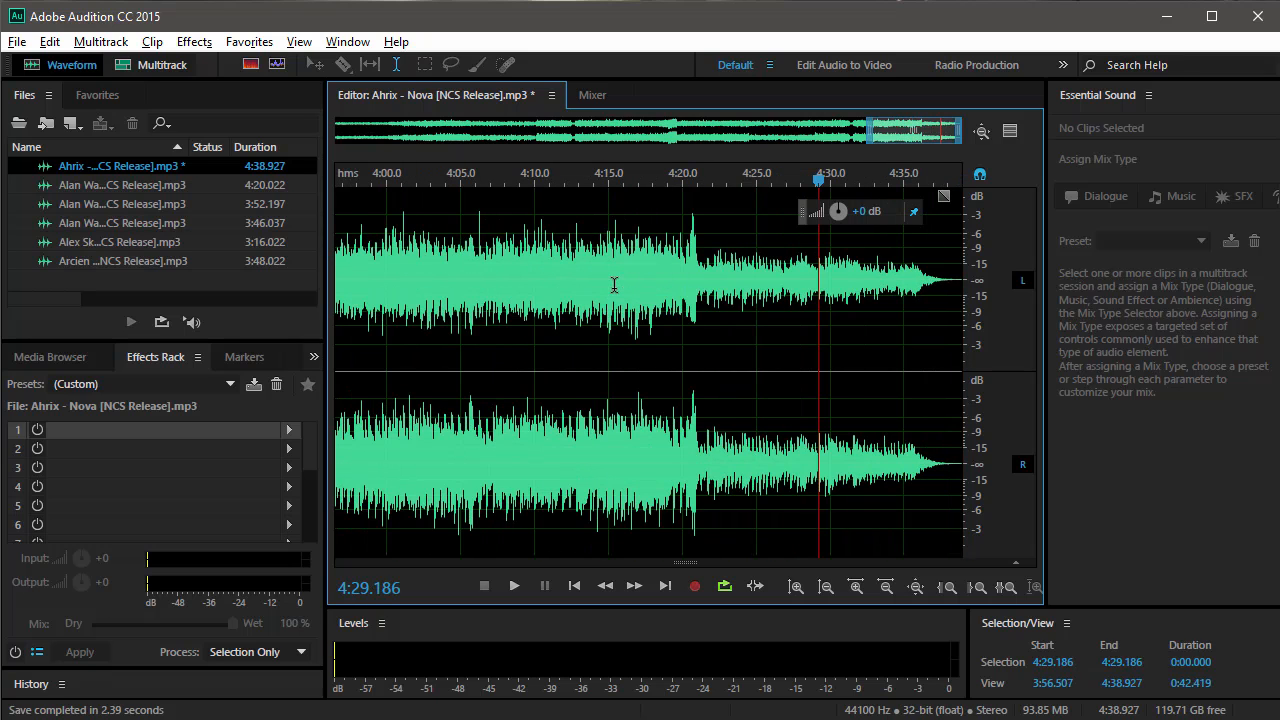
left_click(17, 43)
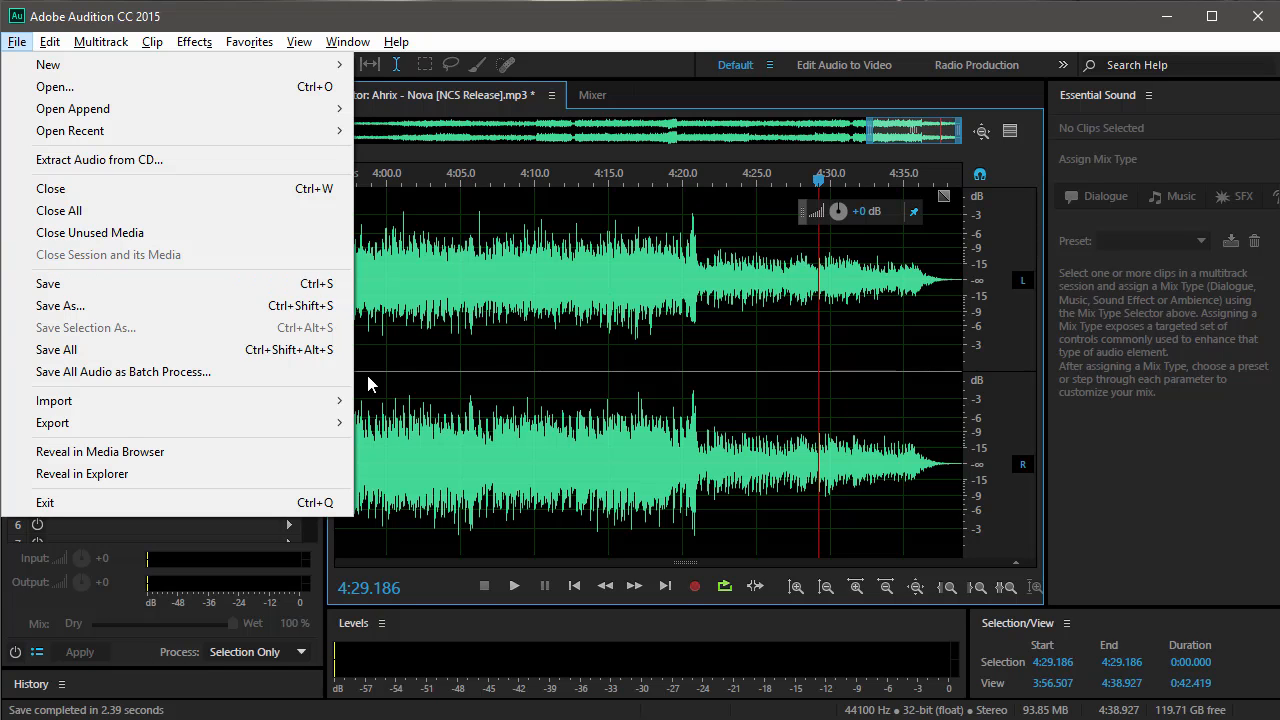
left_click(102, 308)
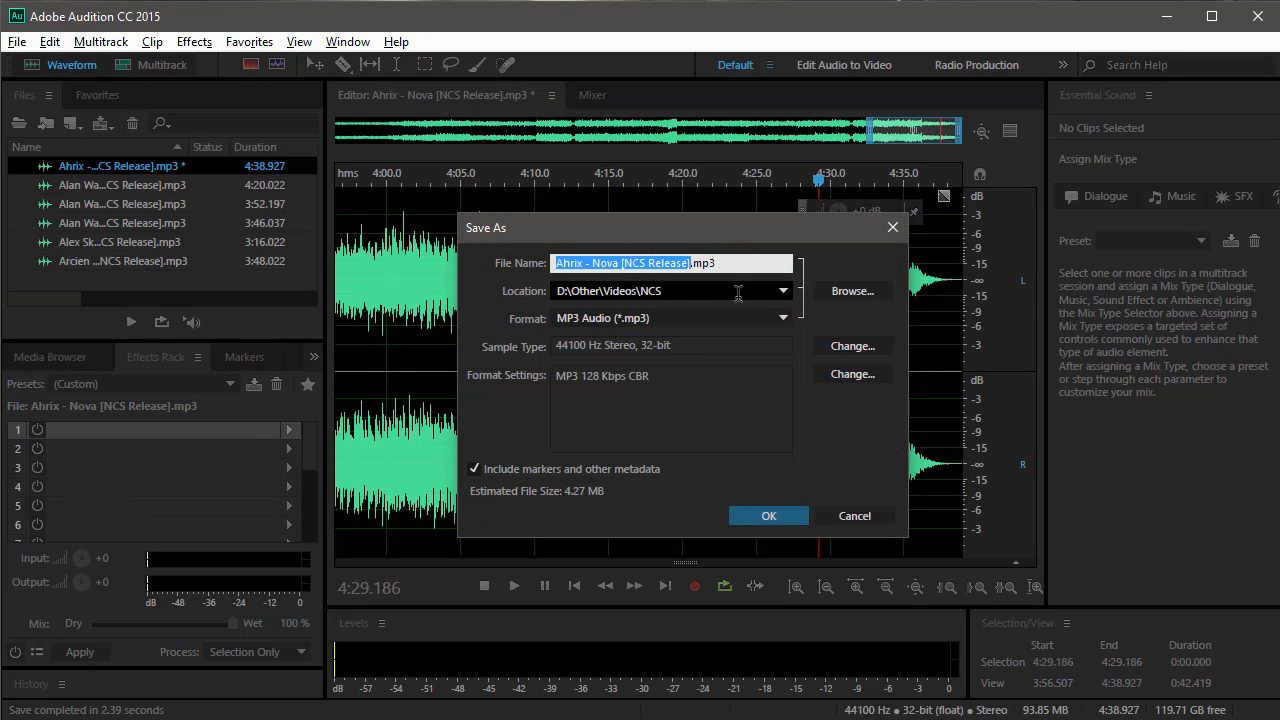
left_click(902, 232)
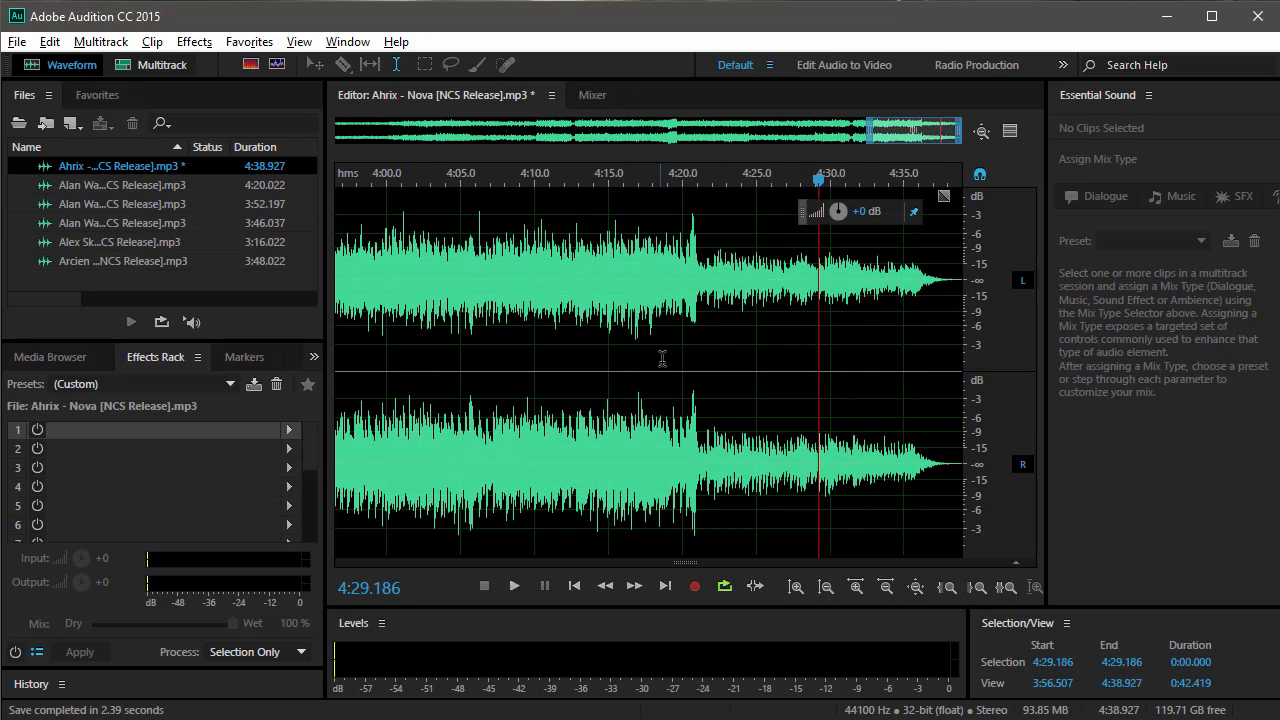
Save the trimmed Ahrix - Nova song over its original MP3 file, accepting the compressed format.
key("ctrl+s")
left_click_drag(553, 297, 541, 260)
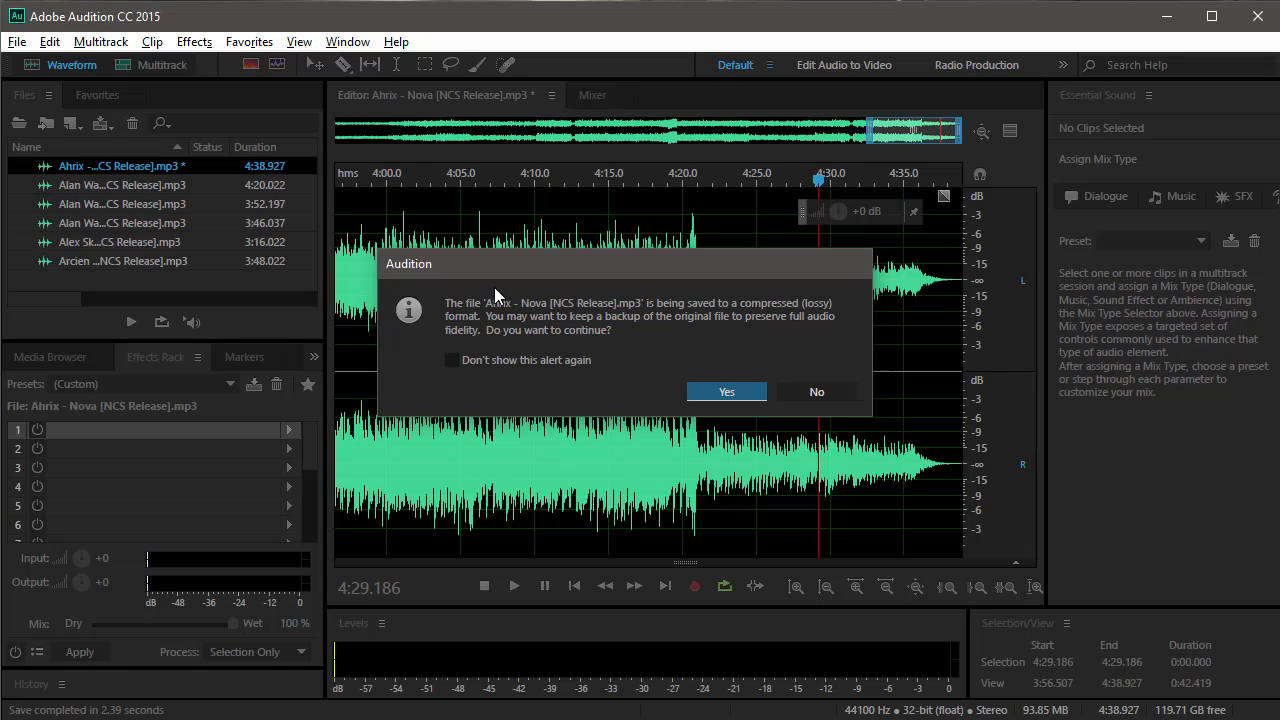
left_click(724, 393)
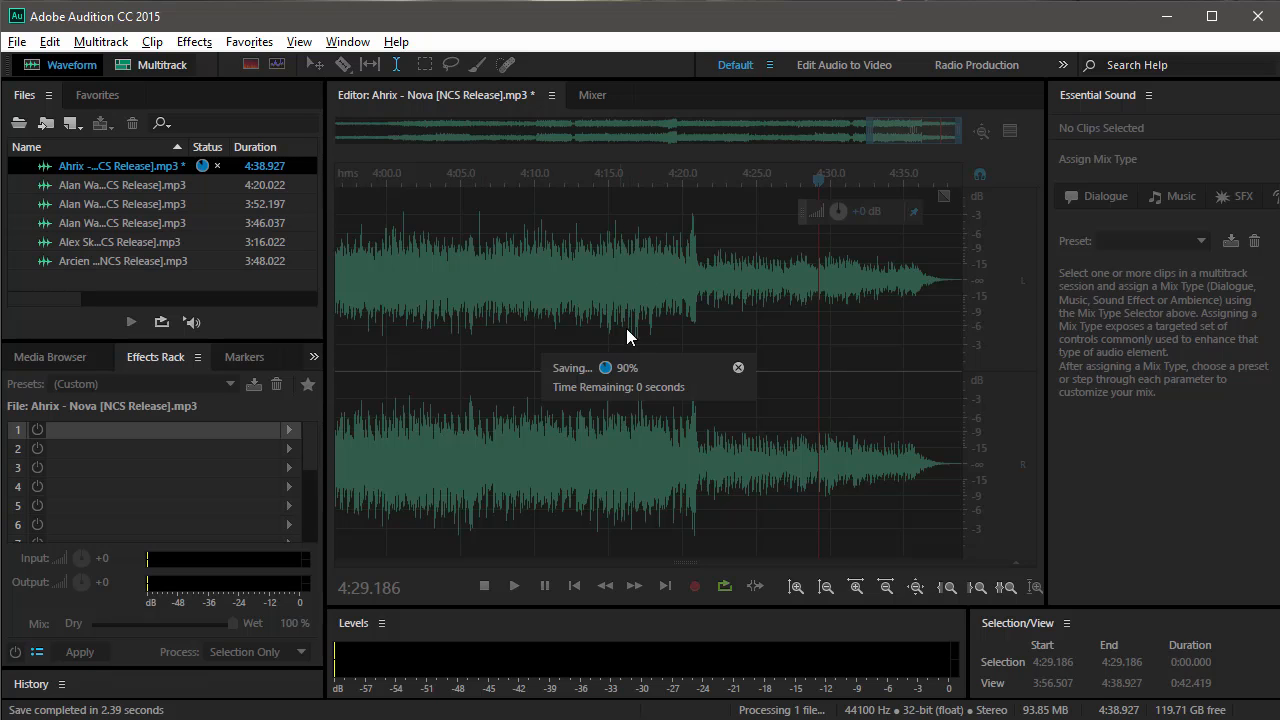
left_click(933, 292)
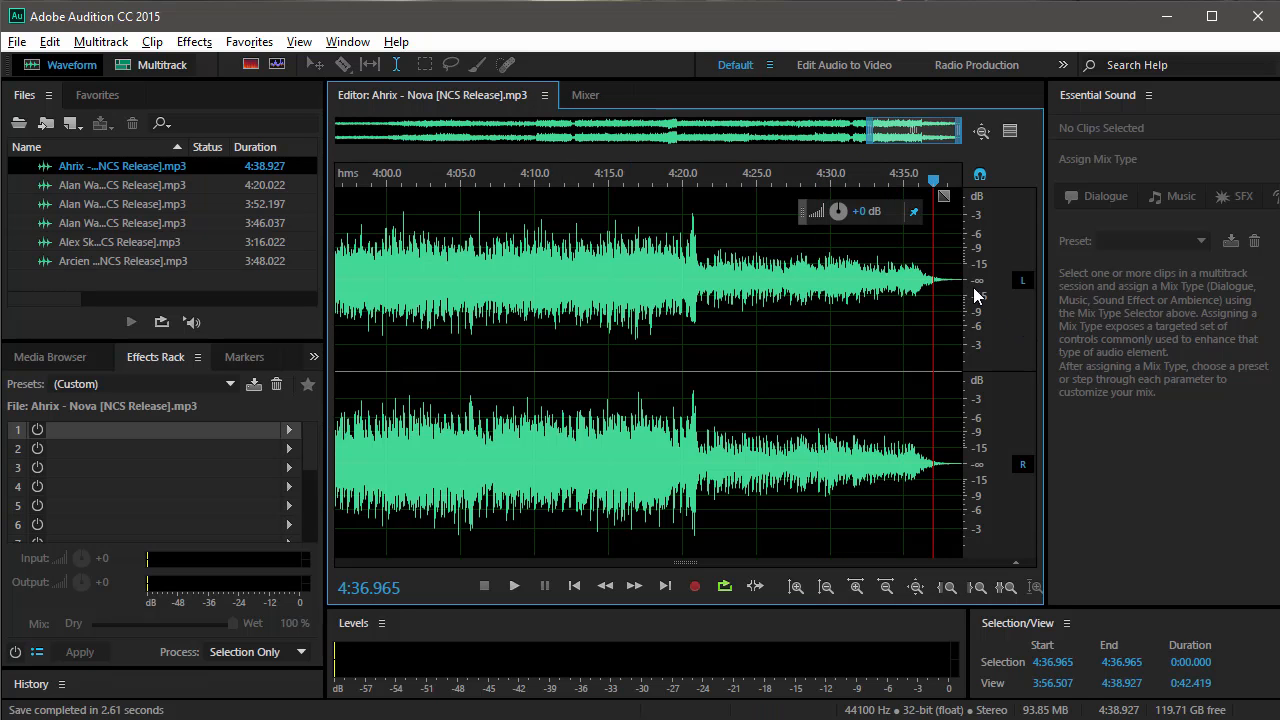
scroll(935, 287, "up", 4)
left_click_drag(911, 286, 966, 294)
left_click(781, 254)
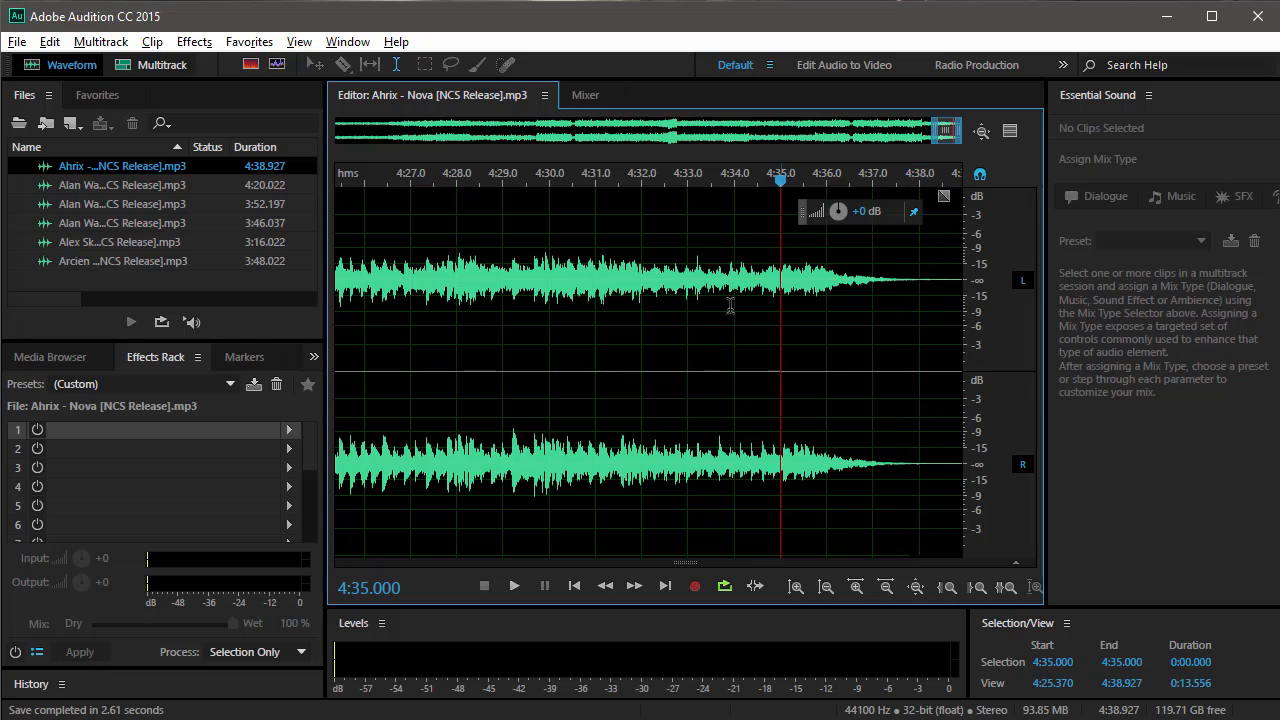
scroll(682, 282, "down", 4)
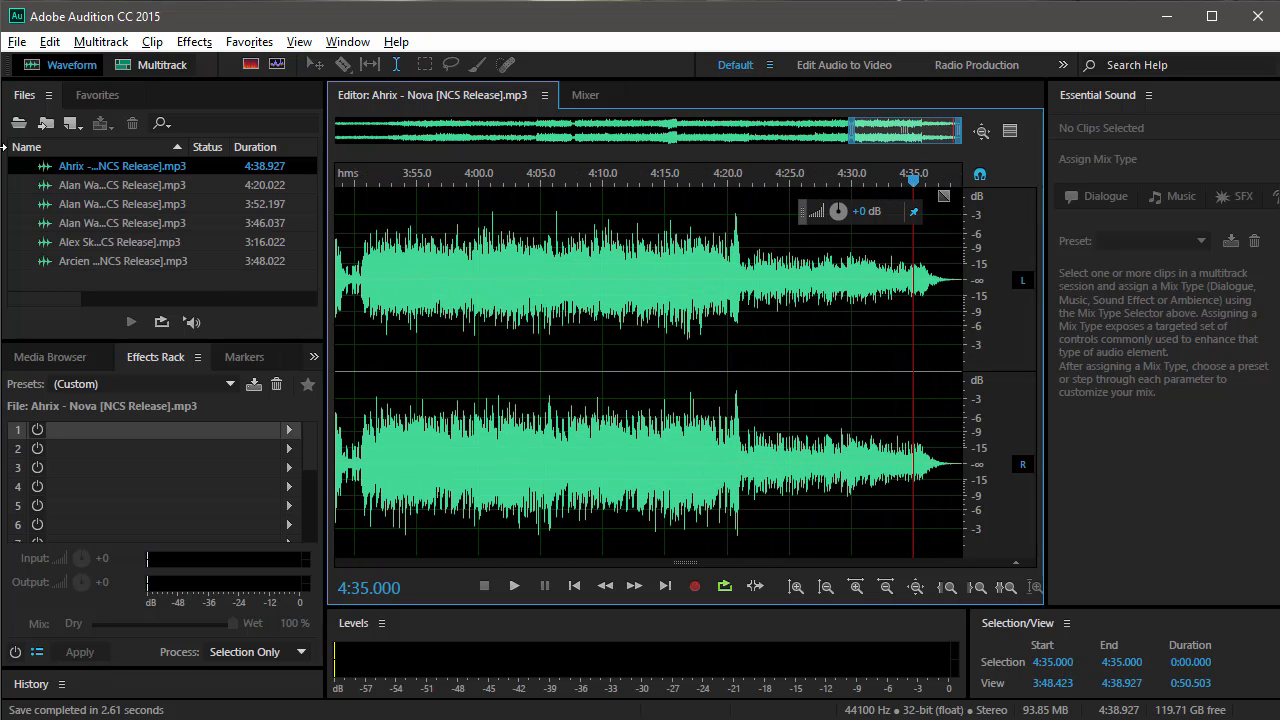
Start saving the trimmed song as a new file and keep MP3 Audio (*.mp3) as its format.
left_click(17, 42)
left_click(72, 306)
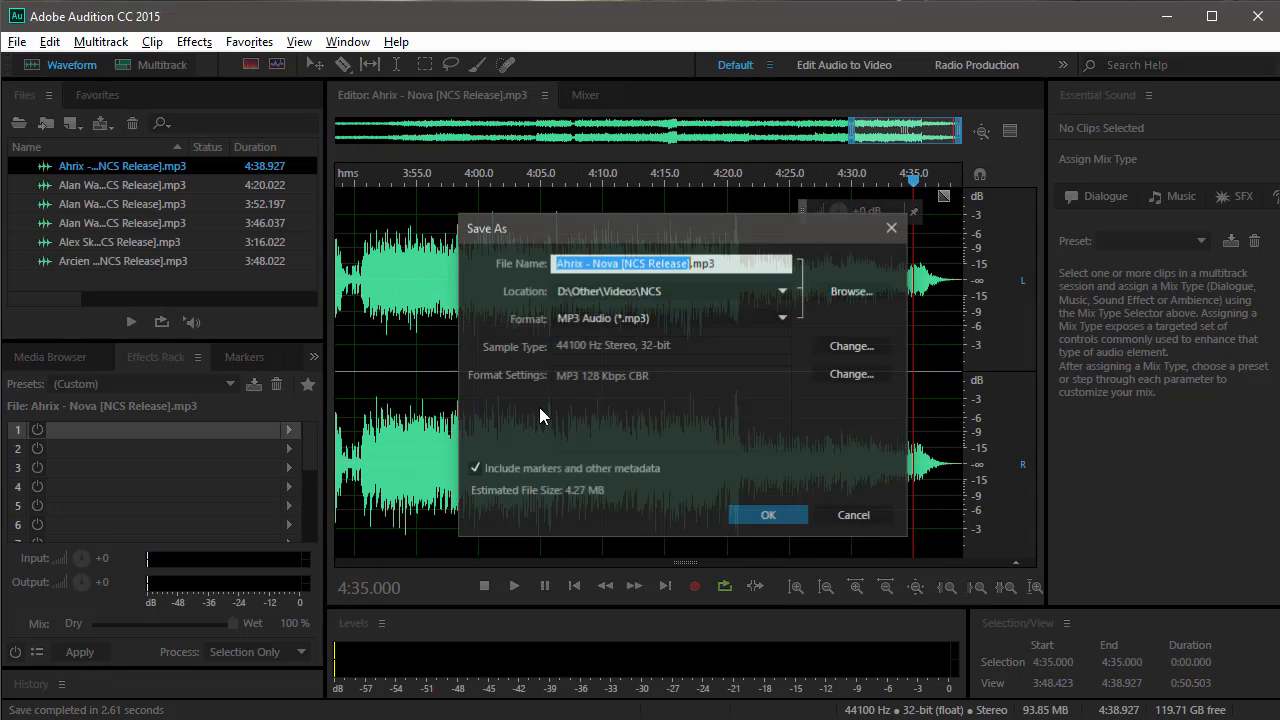
left_click_drag(565, 231, 536, 219)
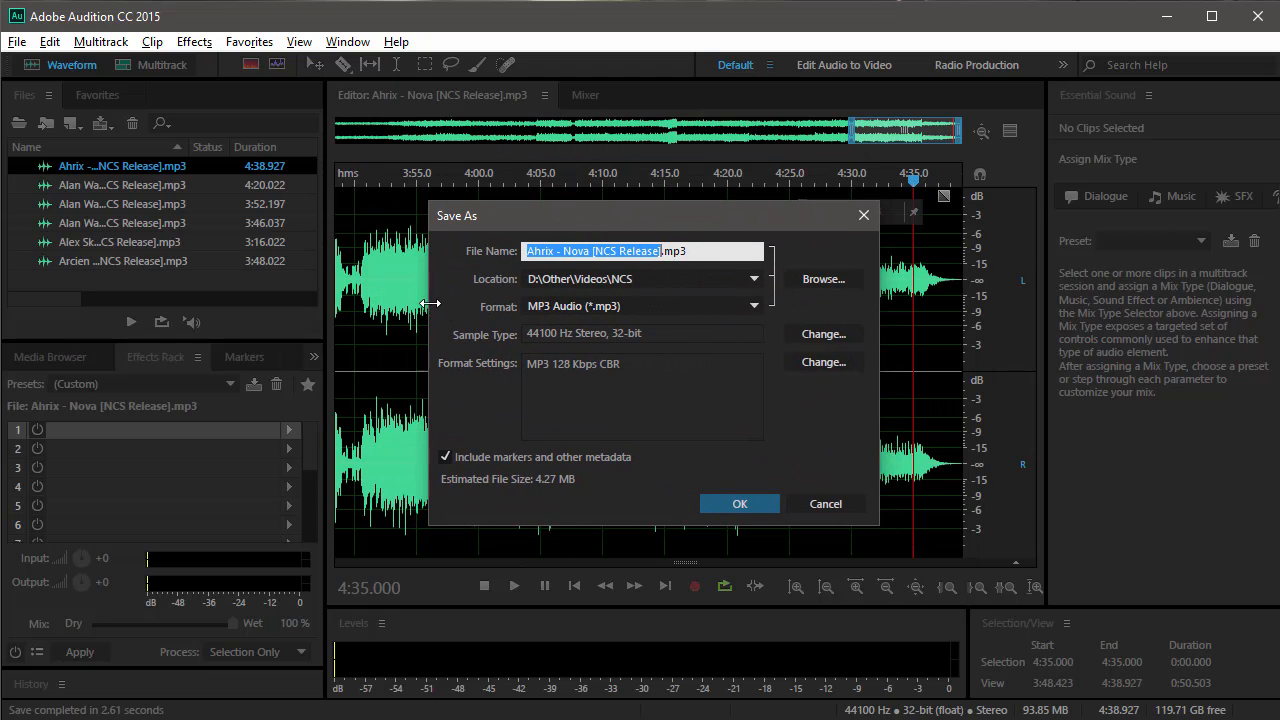
left_click(682, 281)
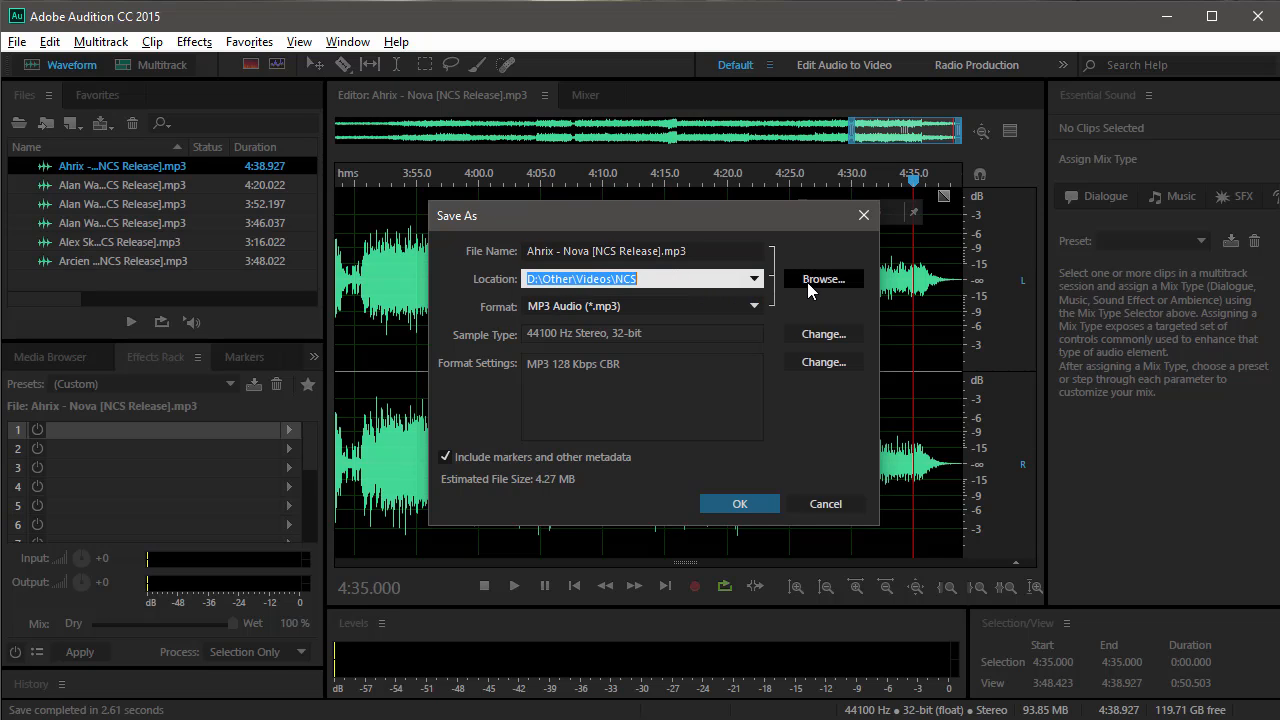
left_click(603, 309)
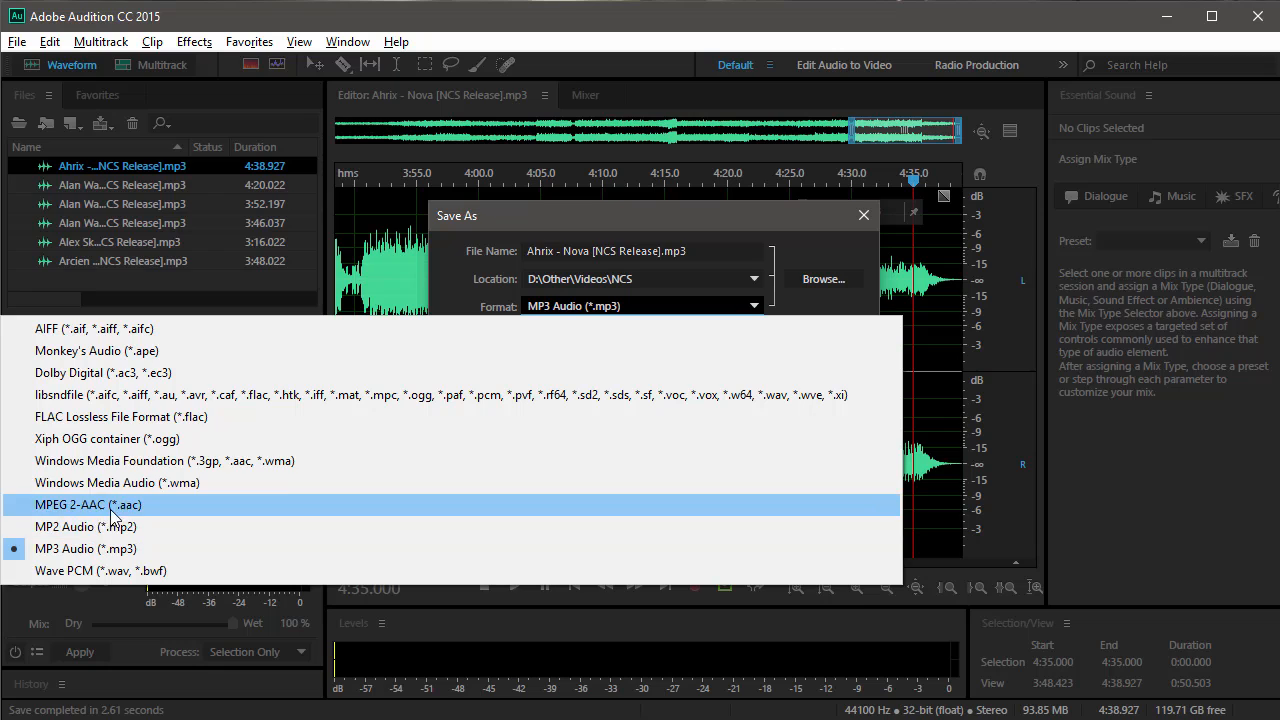
left_click(153, 553)
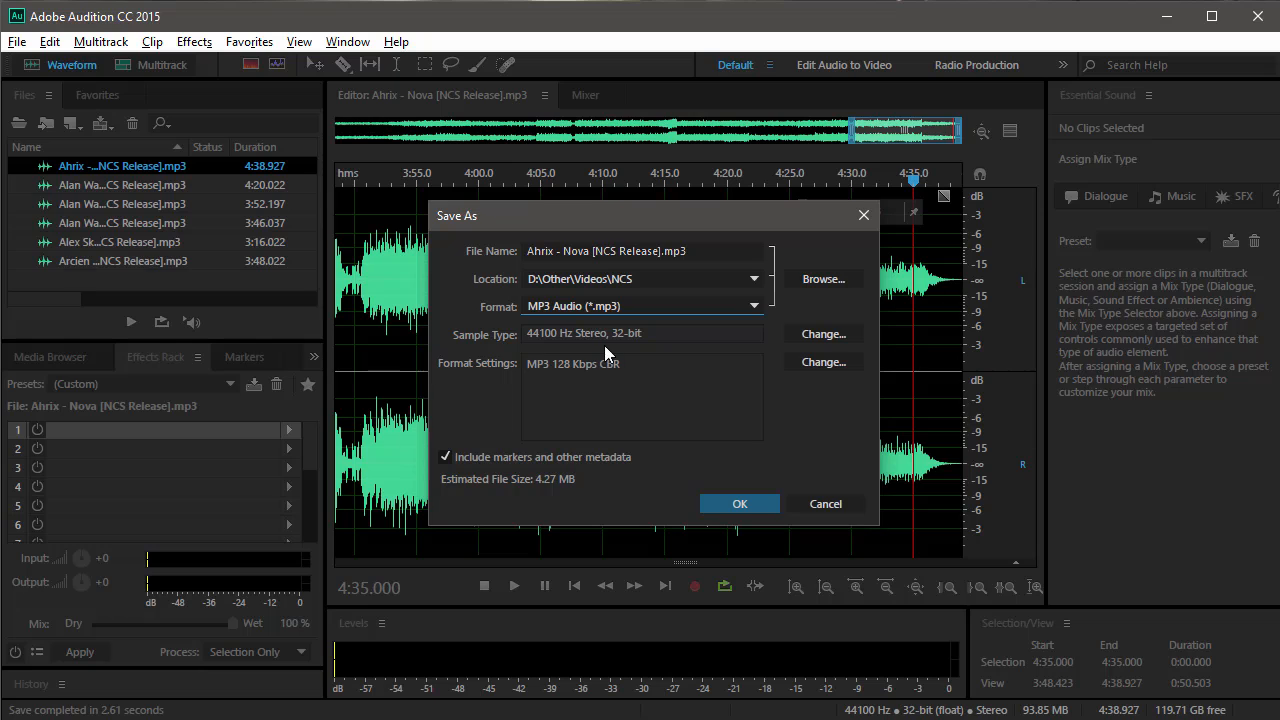
Examine the sample rate, channel and bit depth choices for the file's sample type, leaving them without changes.
left_click(800, 334)
left_click_drag(625, 72, 748, 111)
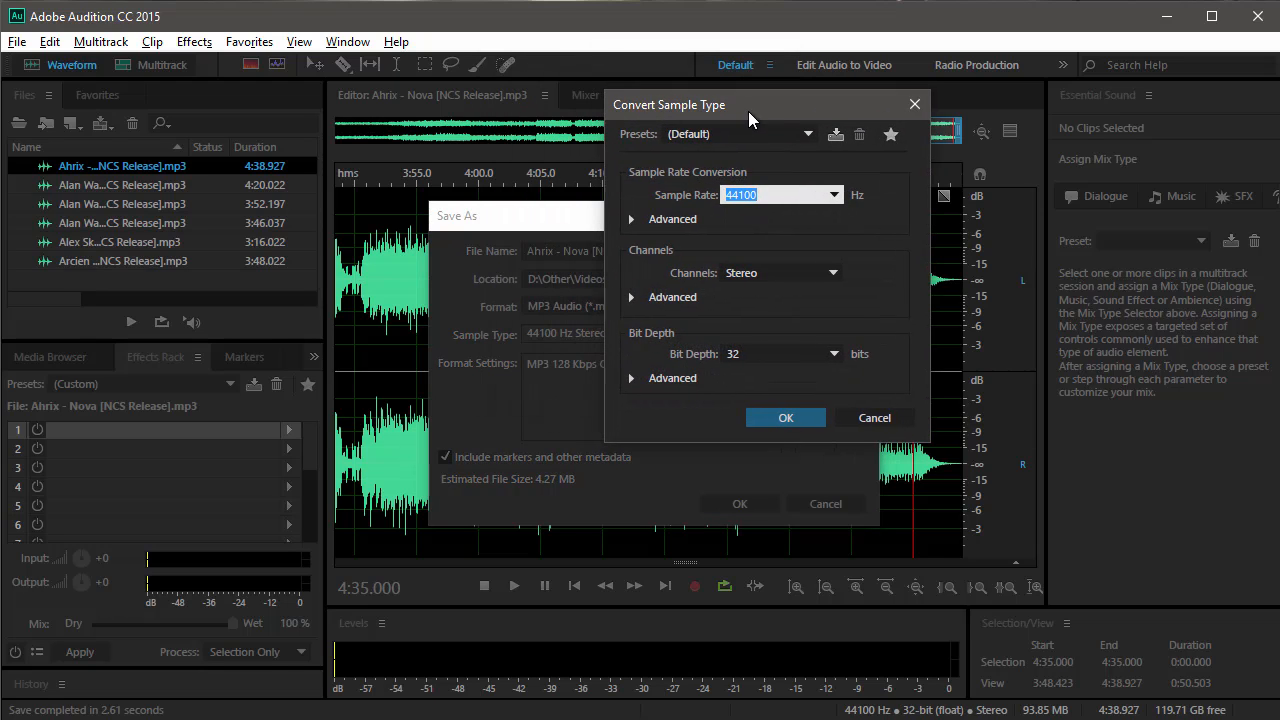
left_click(834, 196)
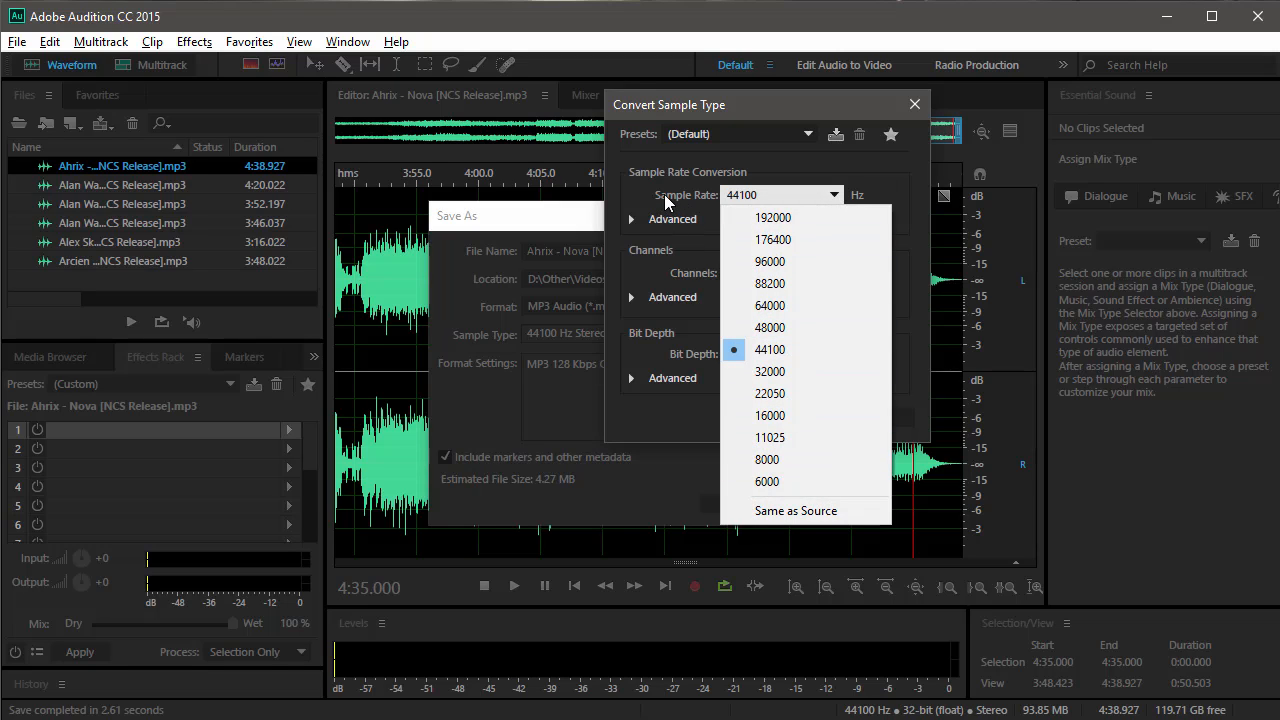
left_click(802, 349)
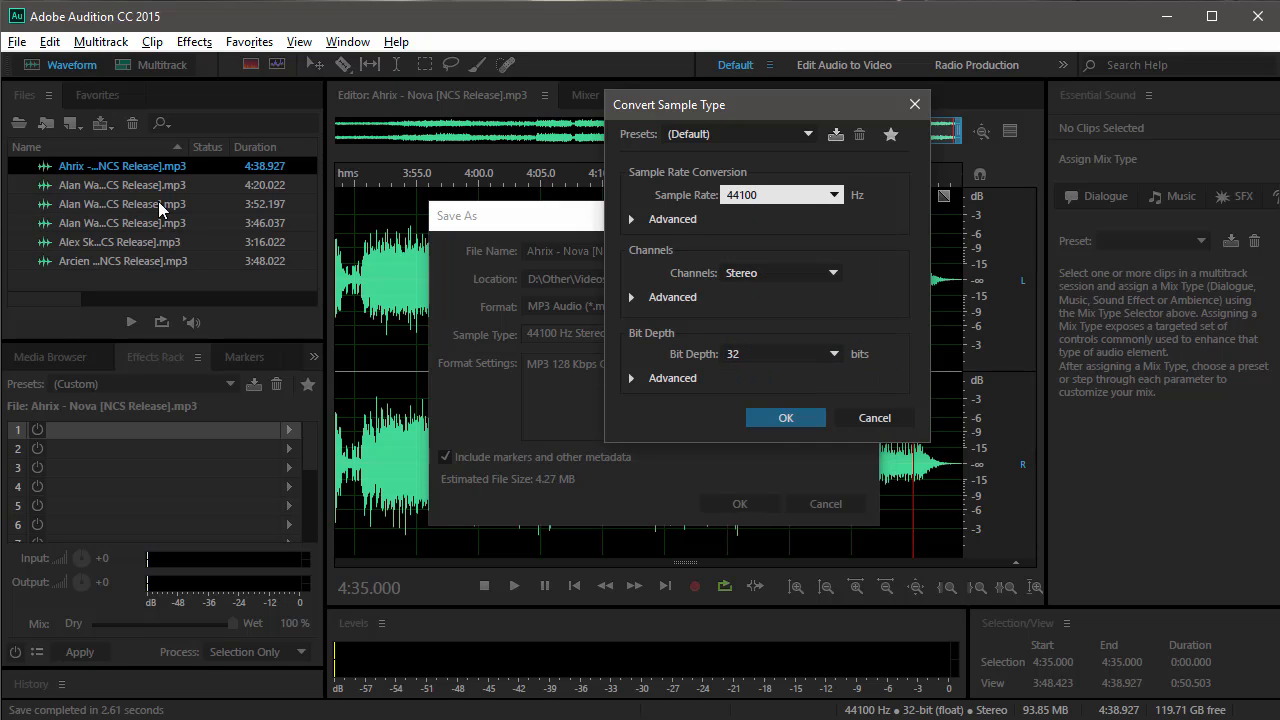
left_click(790, 276)
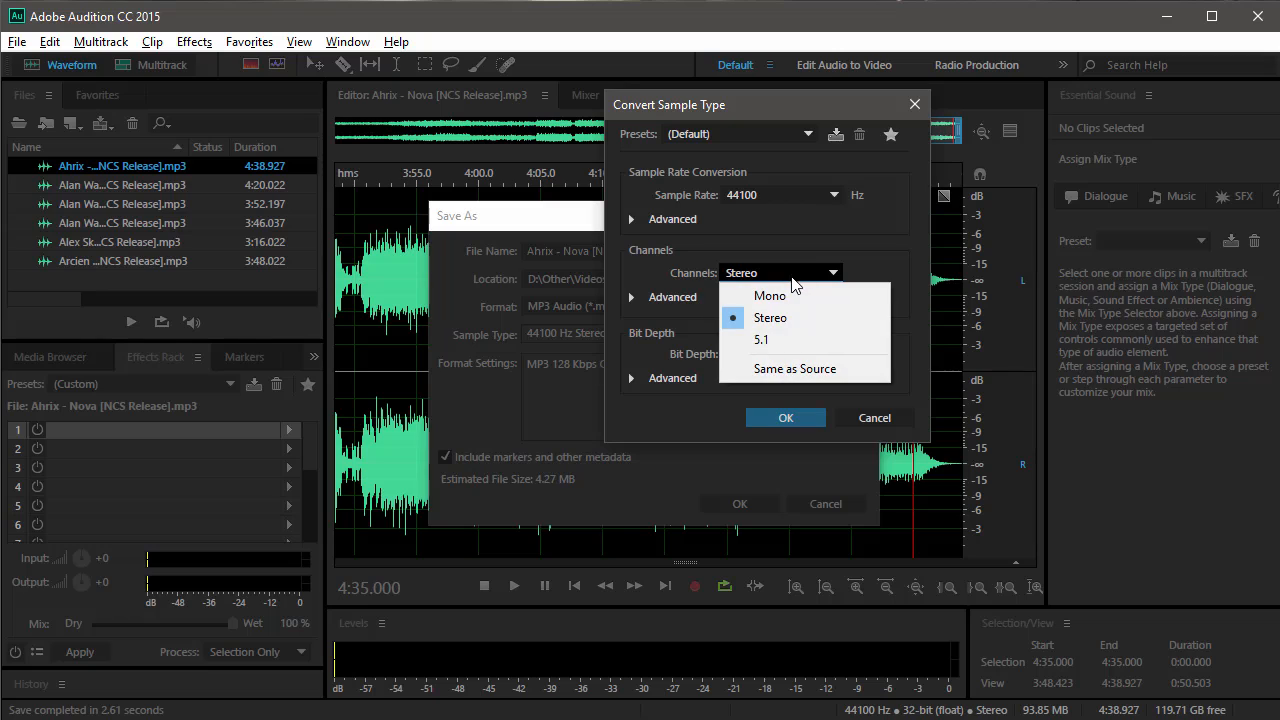
left_click(628, 256)
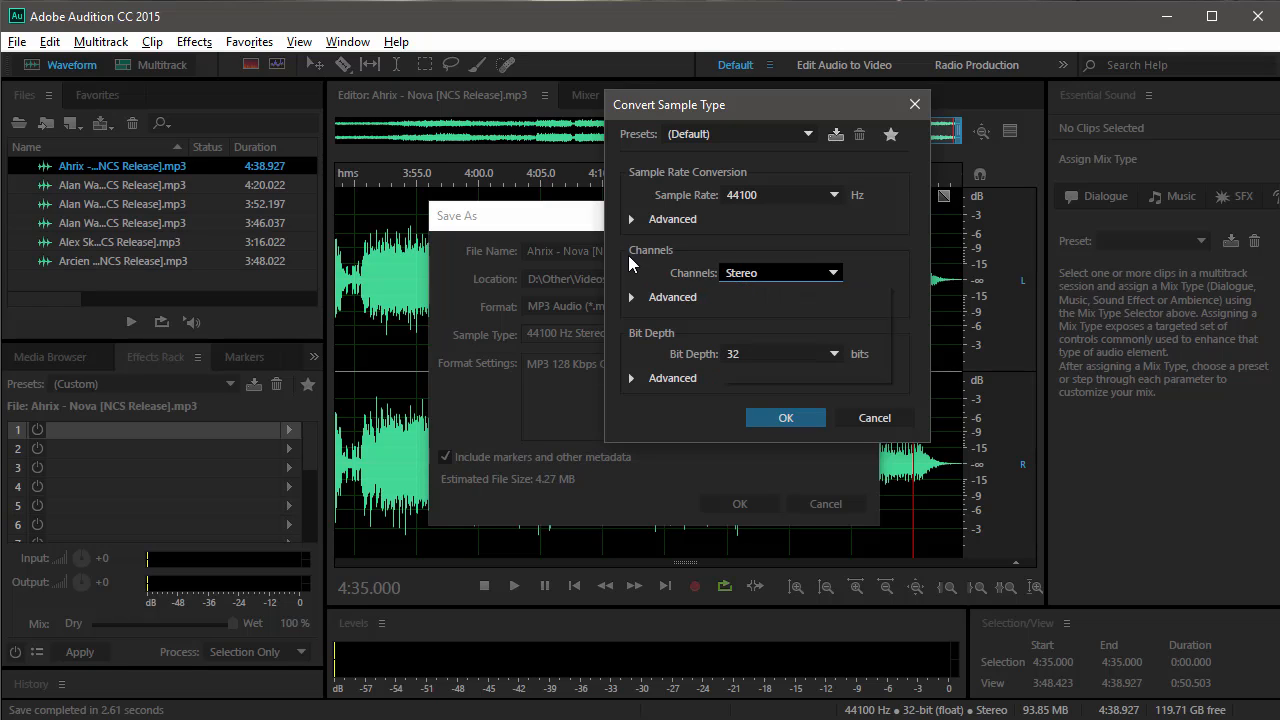
left_click(830, 355)
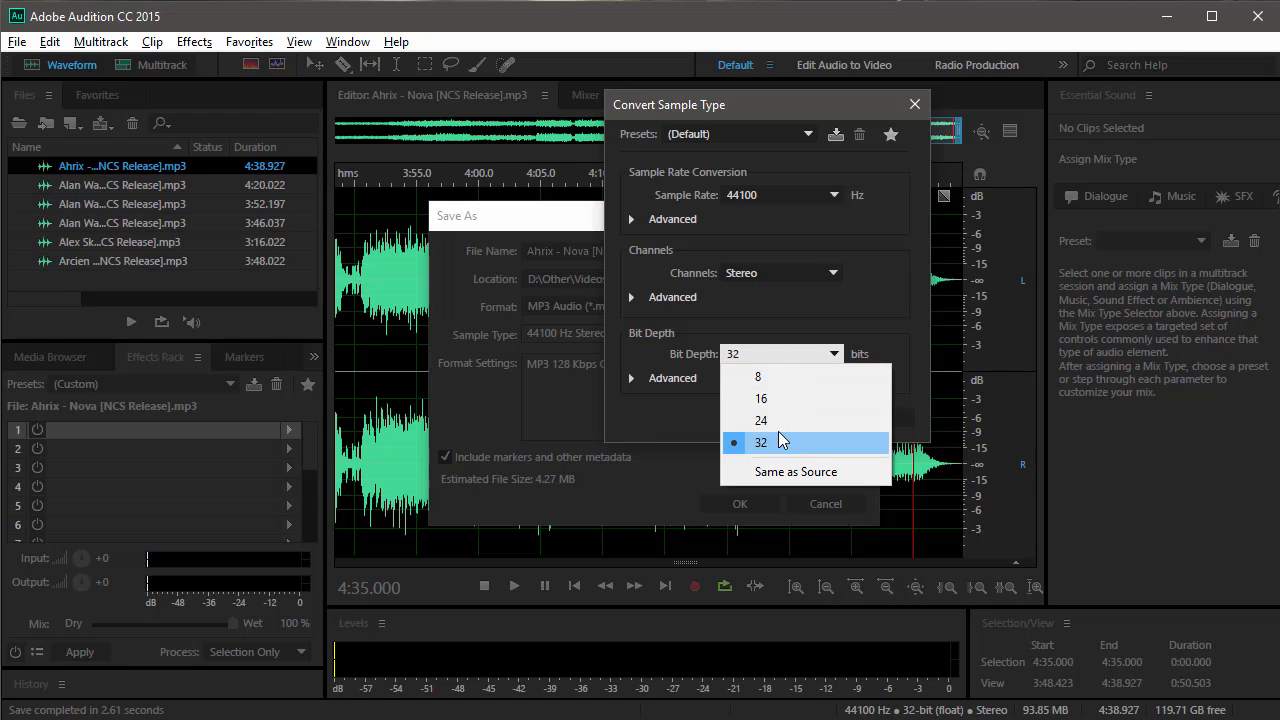
left_click(736, 444)
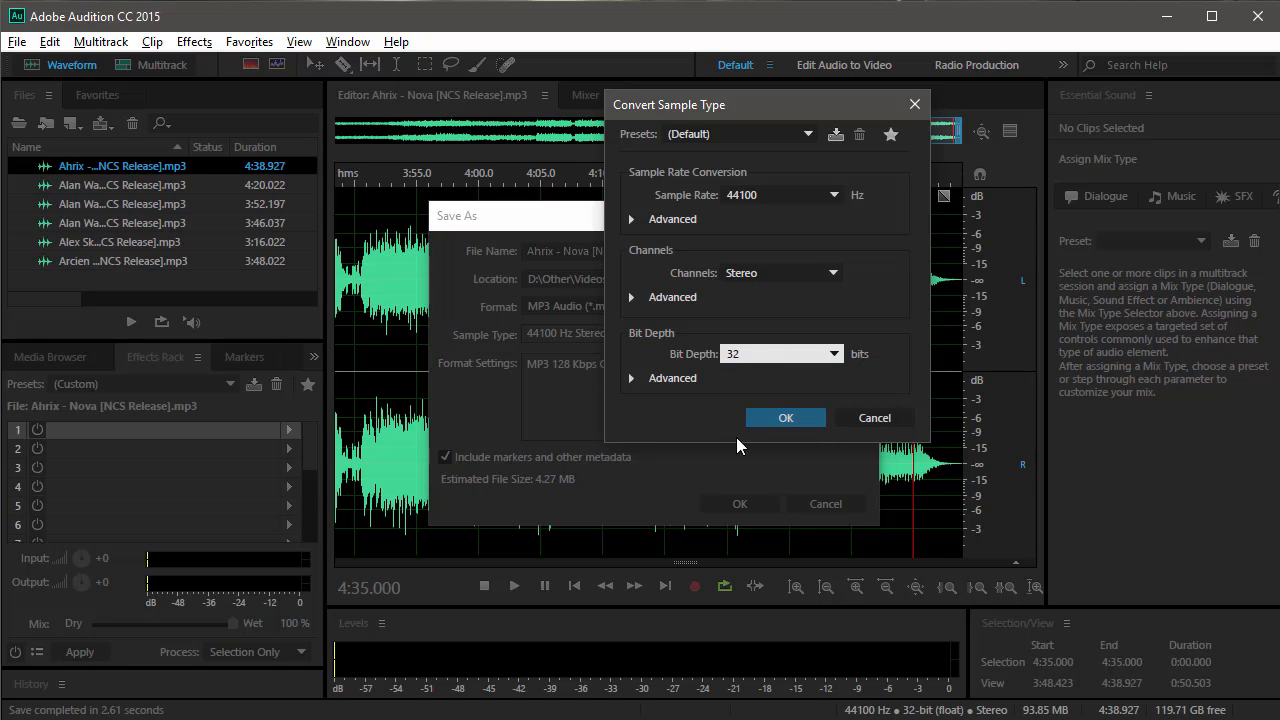
left_click(860, 420)
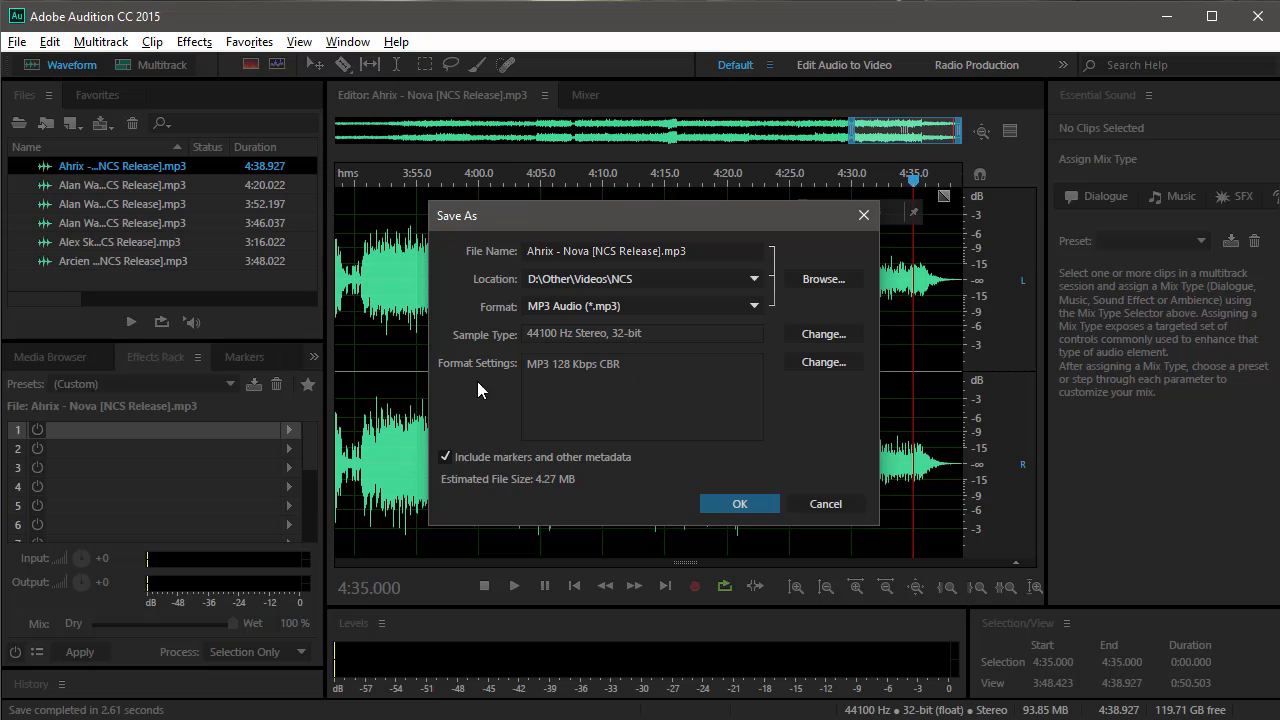
Examine the constant bitrate and variable quality choices in the MP3 format settings, keeping Constant at 128 Kbps (44100 Hz).
left_click(846, 366)
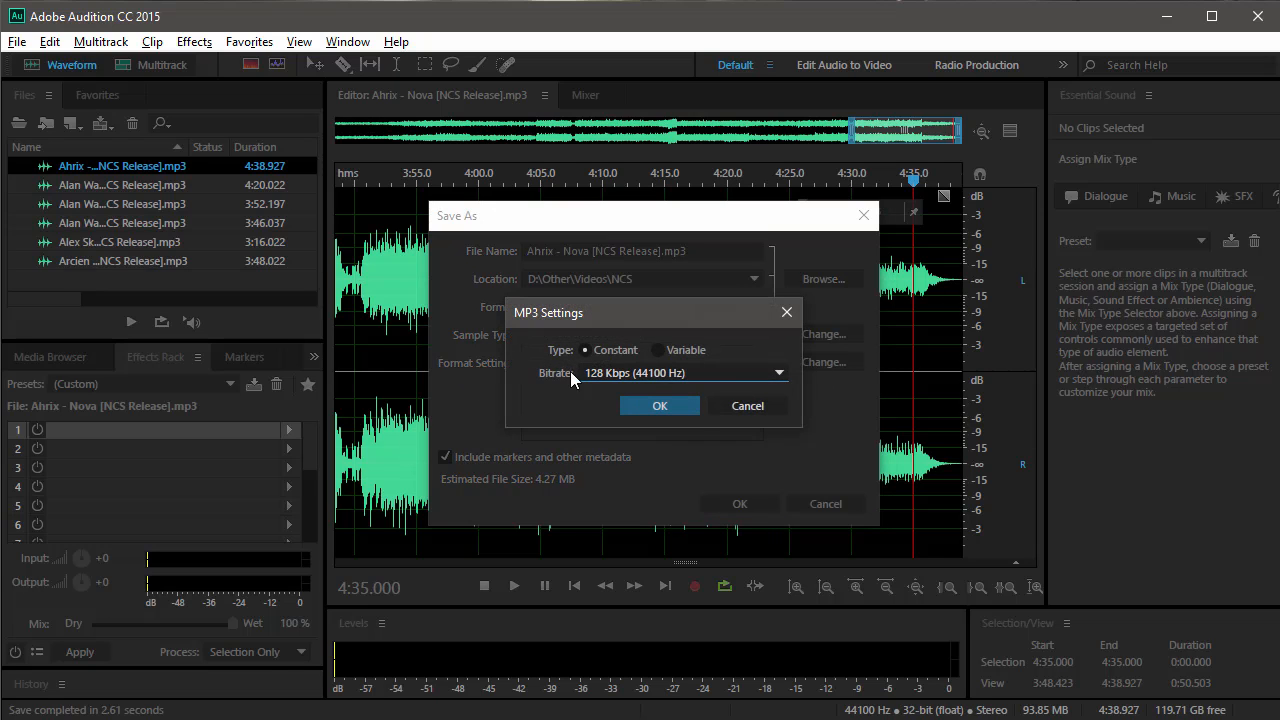
left_click_drag(650, 314, 751, 229)
left_click(700, 288)
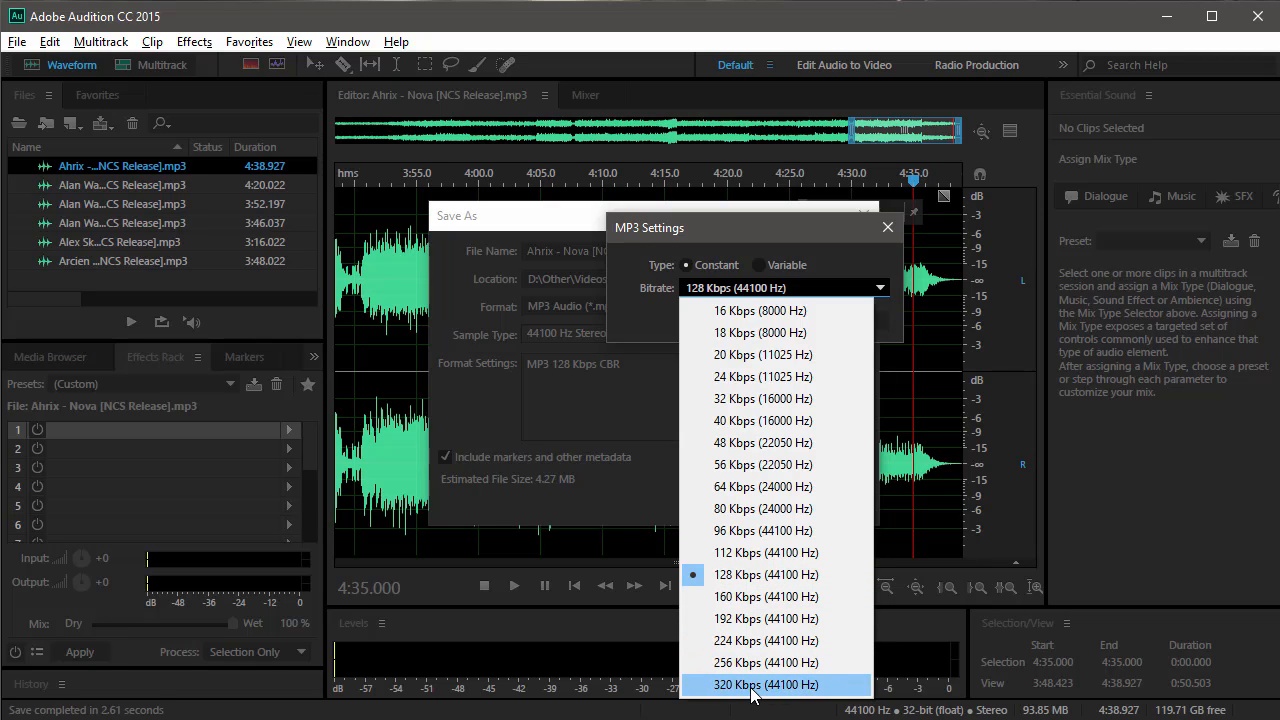
left_click(646, 319)
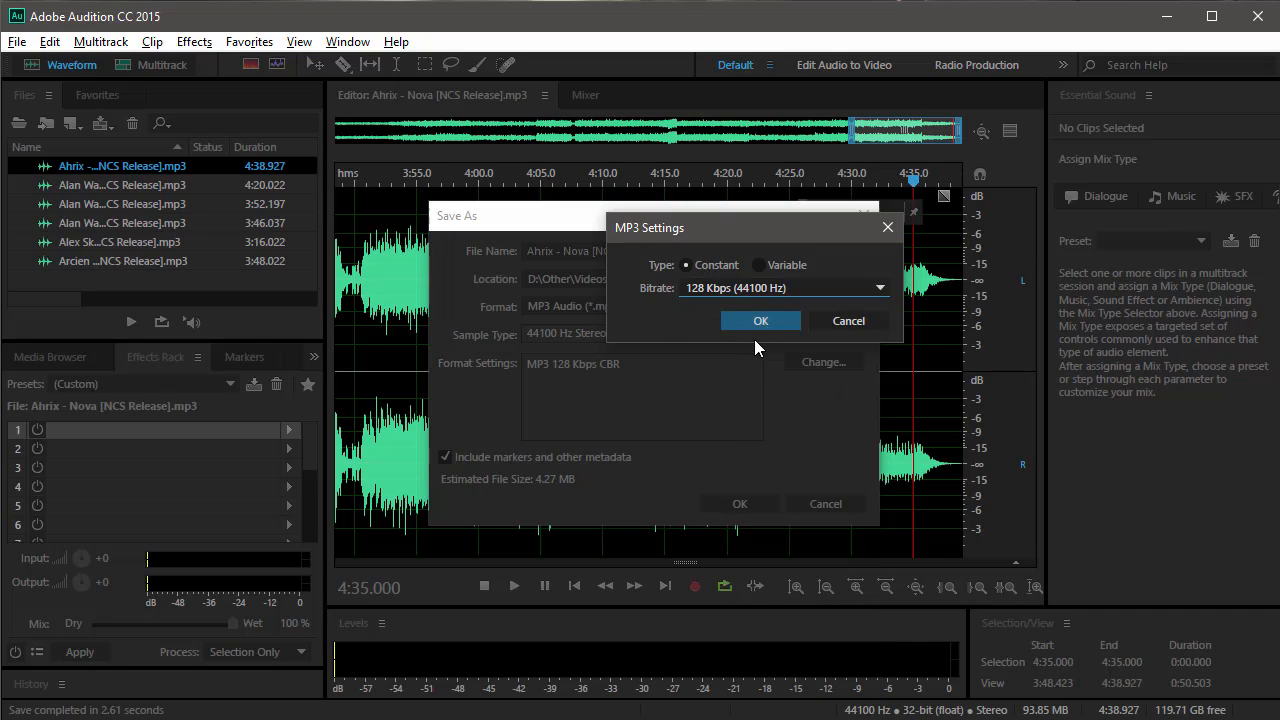
left_click(759, 264)
left_click(766, 288)
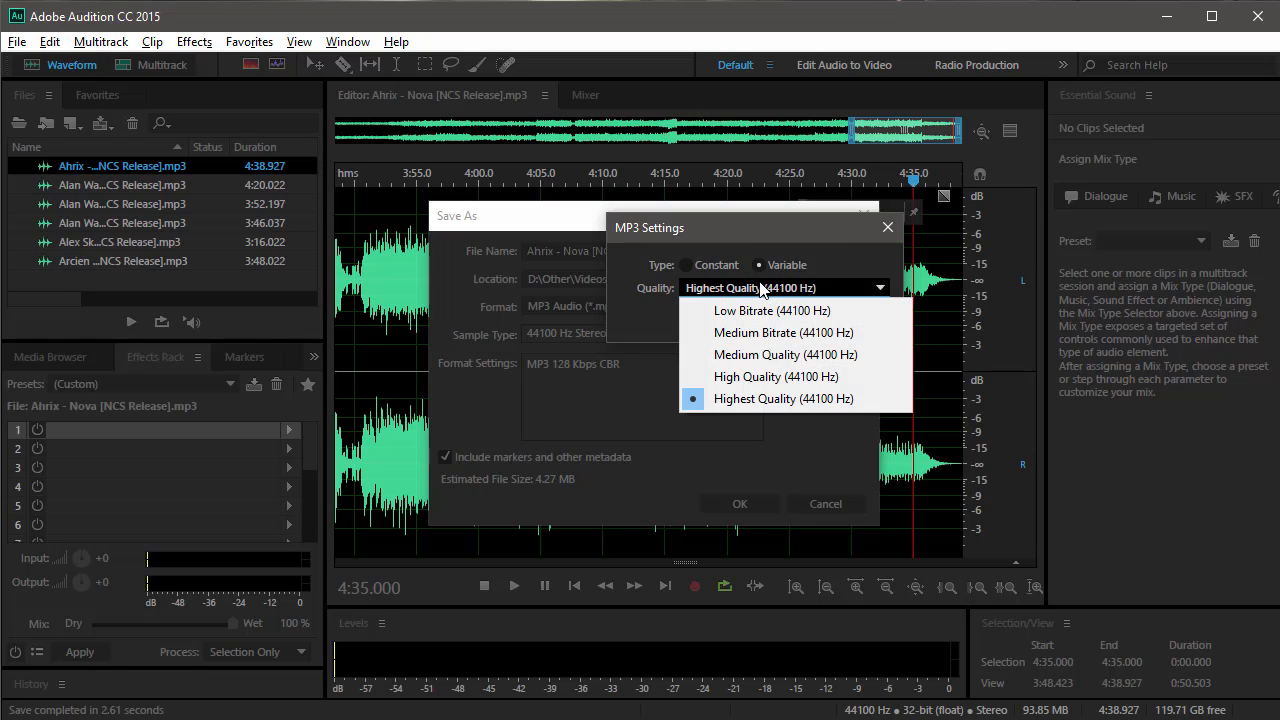
left_click(700, 266)
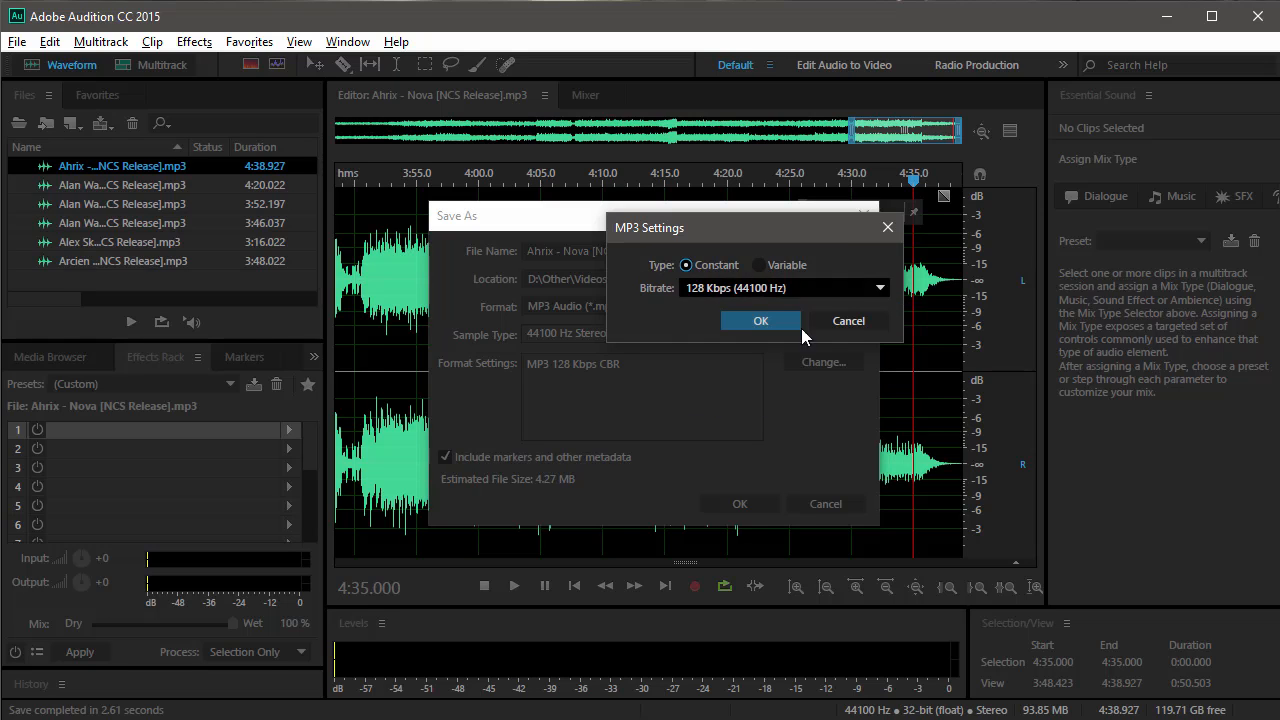
left_click(755, 324)
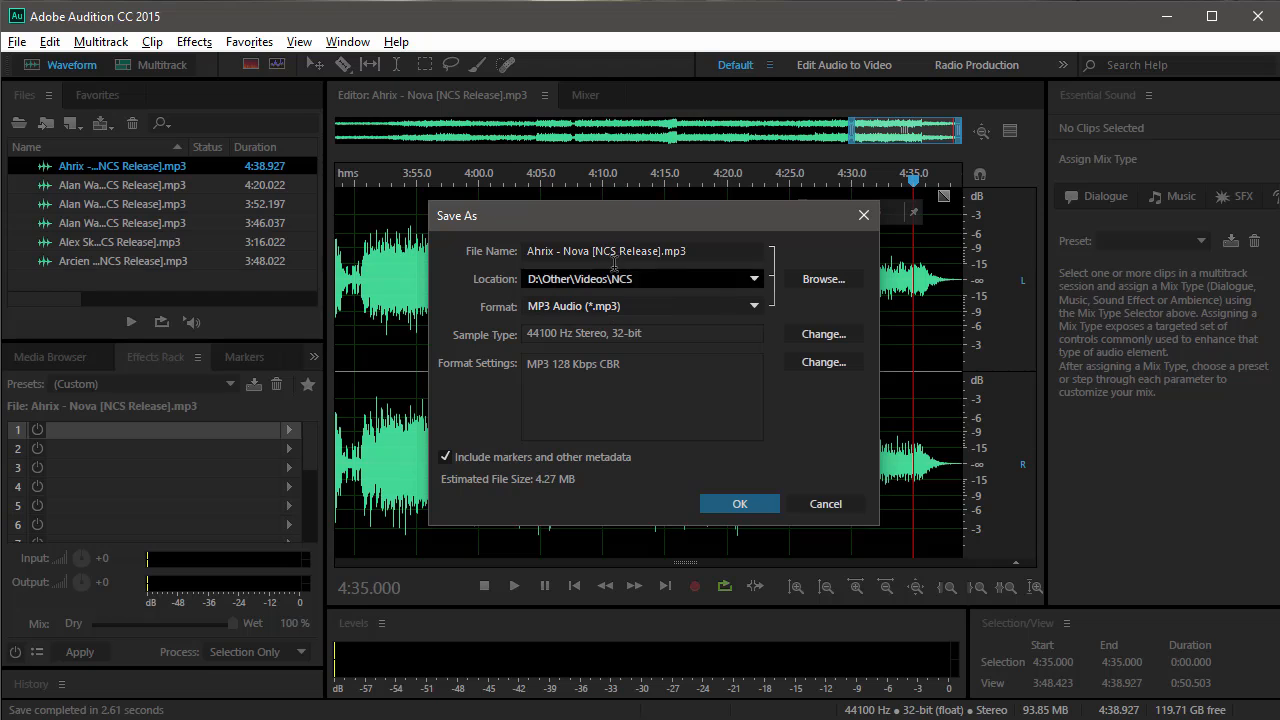
Try Wave PCM (*.wav, *.bwf) as the format for the new file and cancel the Save As.
left_click(545, 307)
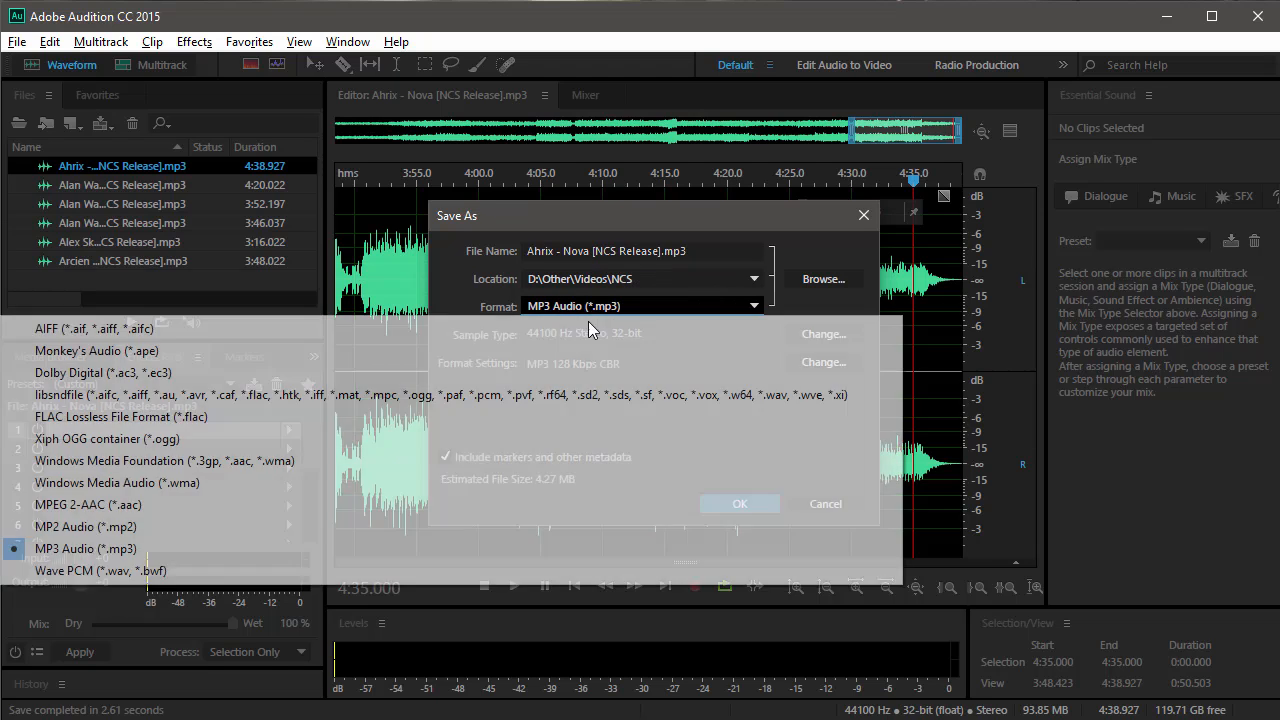
left_click(110, 572)
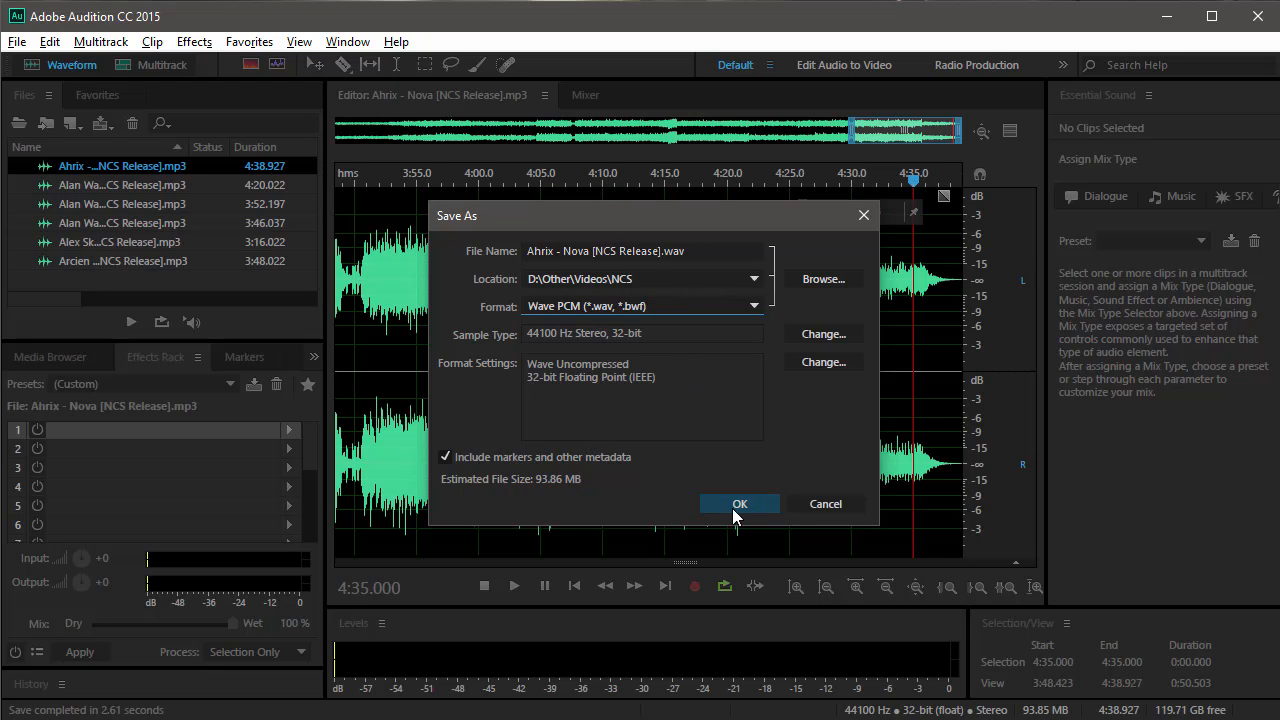
left_click(812, 506)
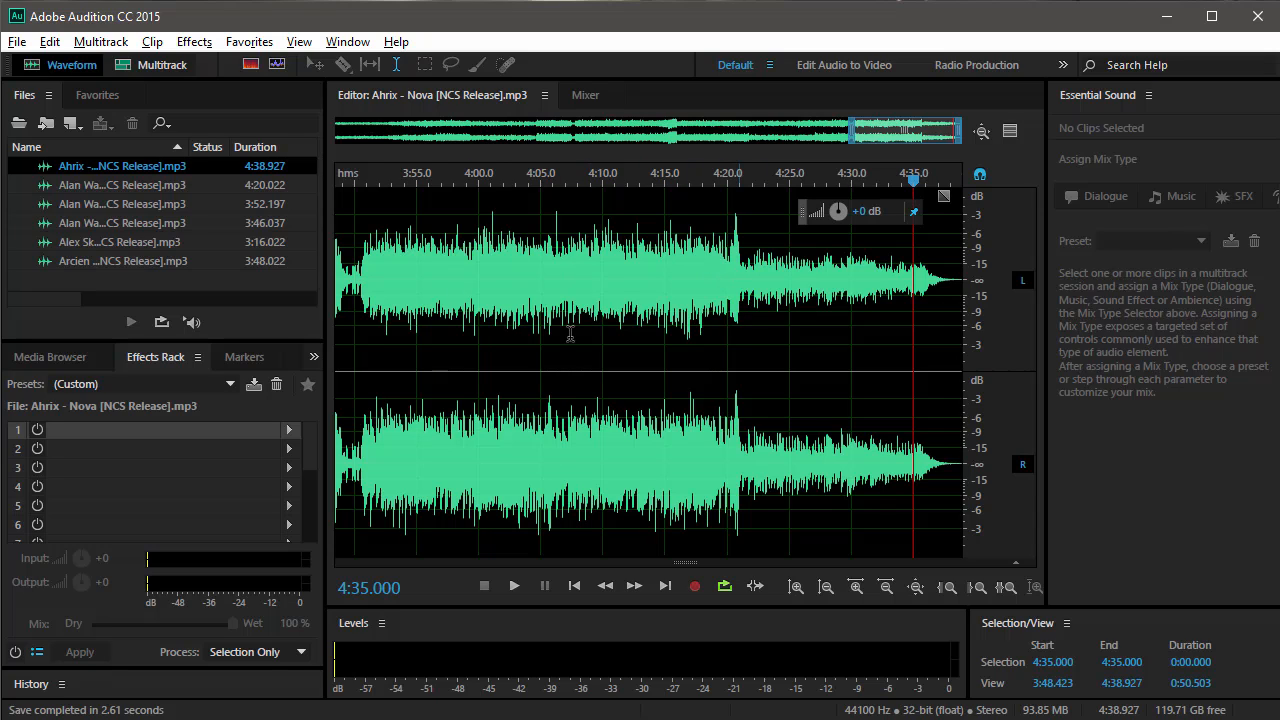
Create a 44100 Hz, 32 (float), Stereo multitrack session with Alan Walker - Spectre on Track 1 and Alex Skrindo & Stahl! - Moments on Track 2.
left_click(559, 250)
left_click(186, 289)
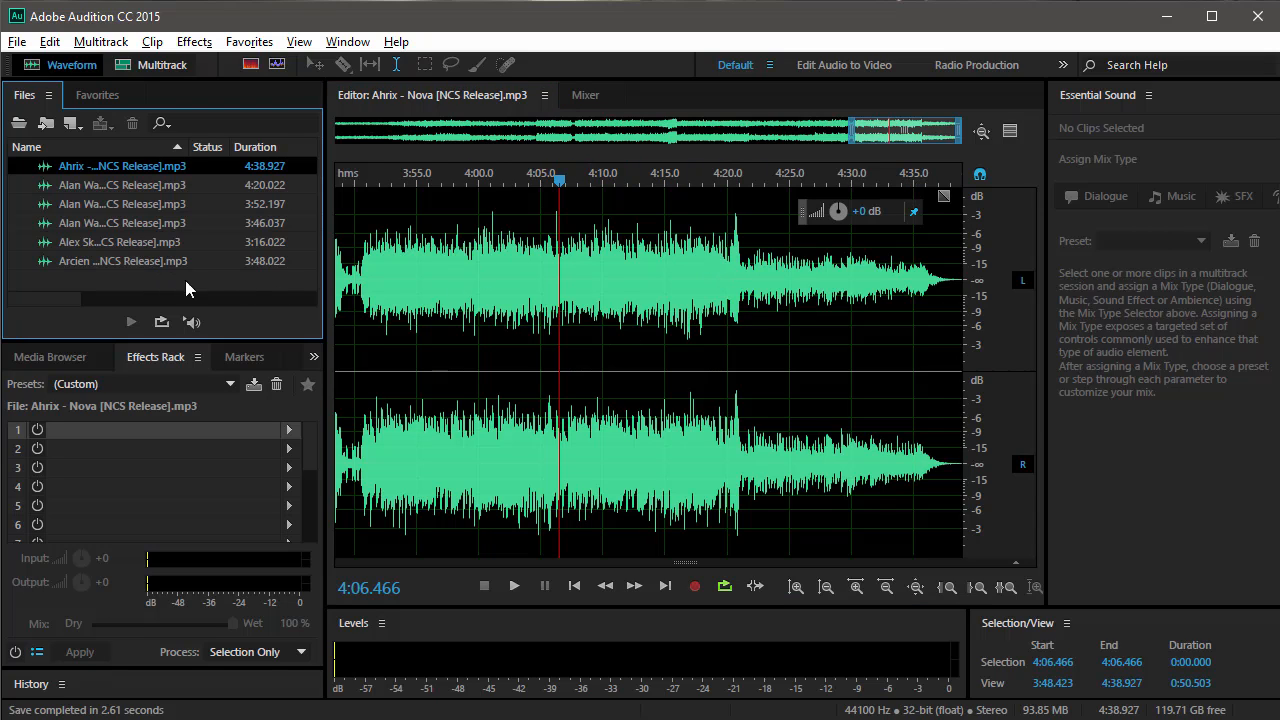
left_click(157, 65)
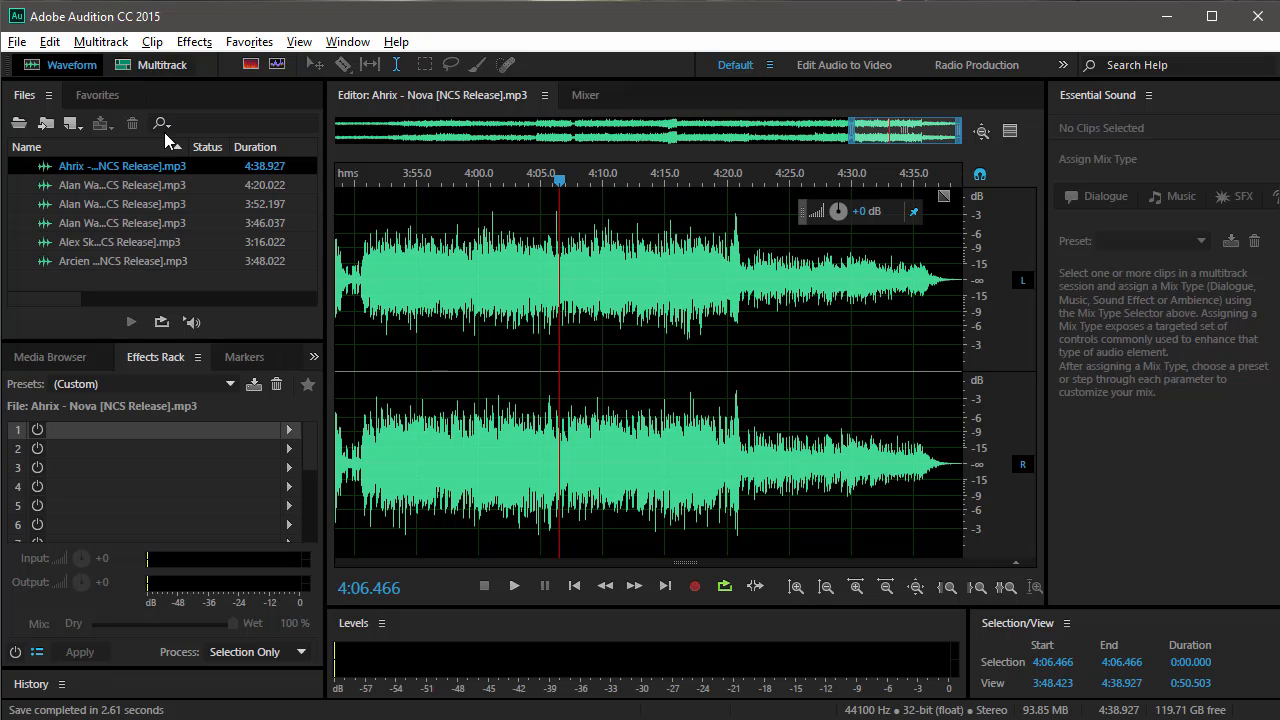
left_click(17, 41)
mouse_move(303, 71)
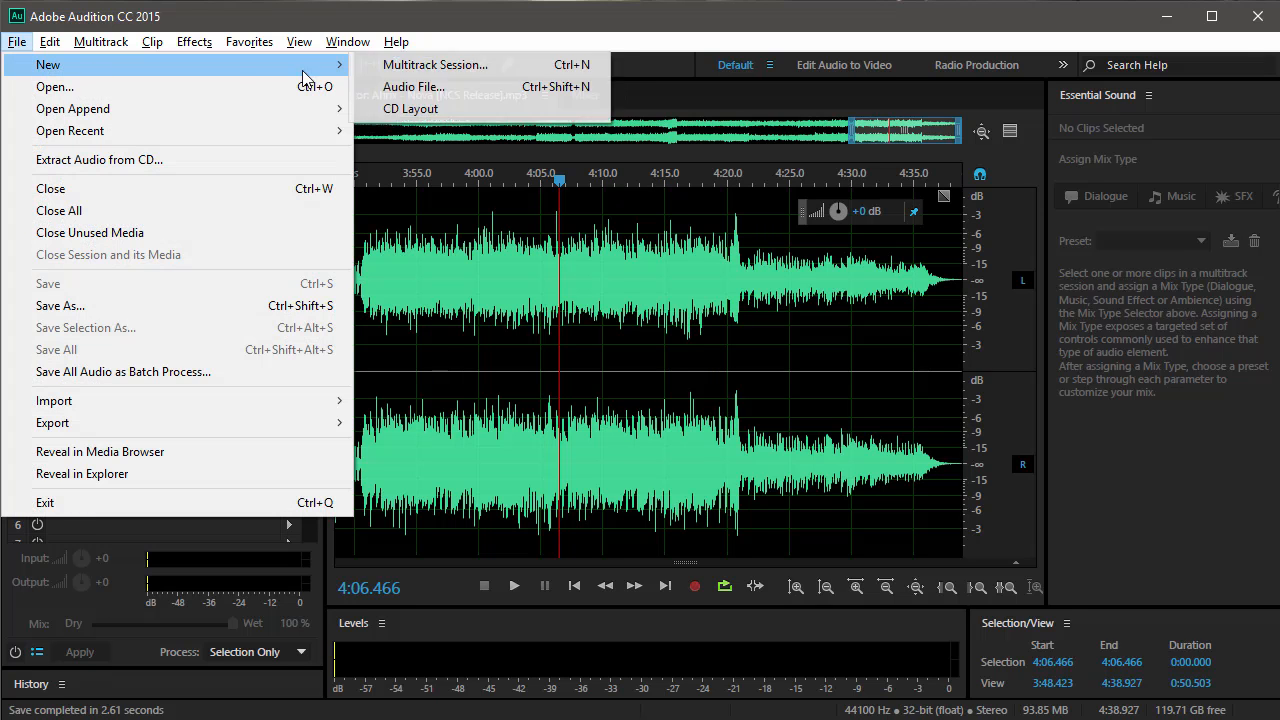
left_click(420, 65)
left_click(708, 467)
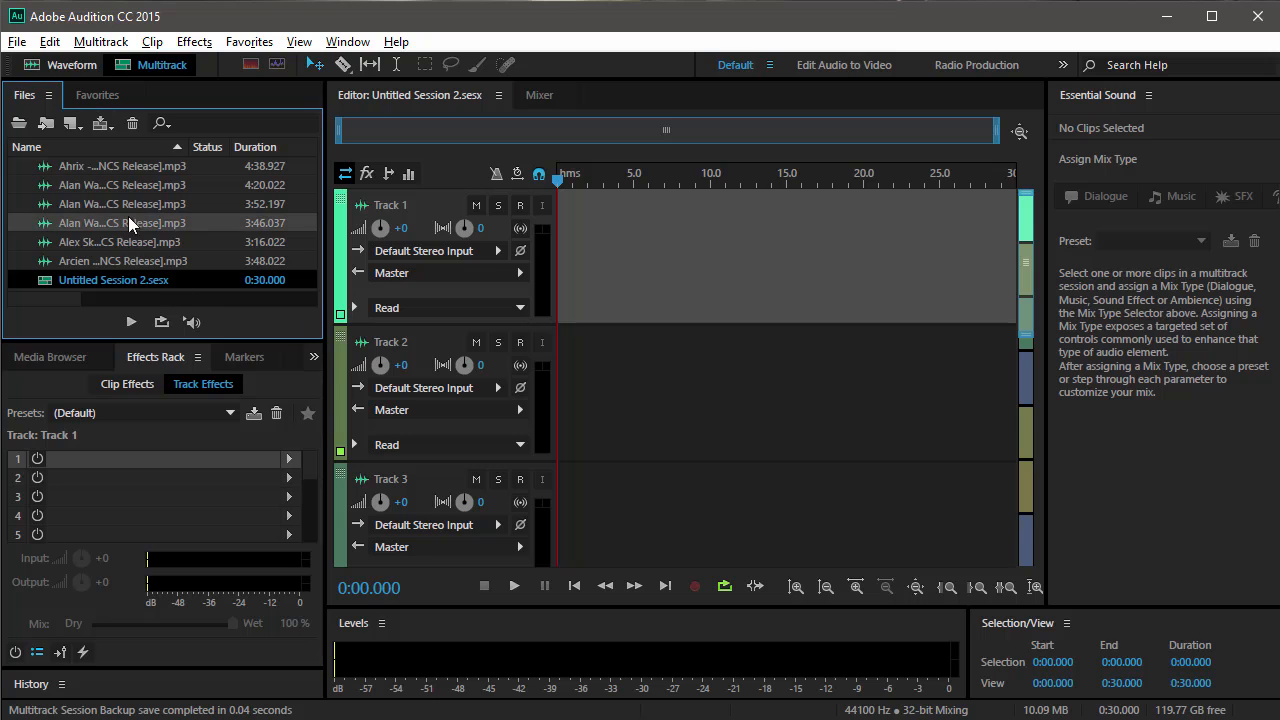
left_click_drag(128, 220, 735, 322)
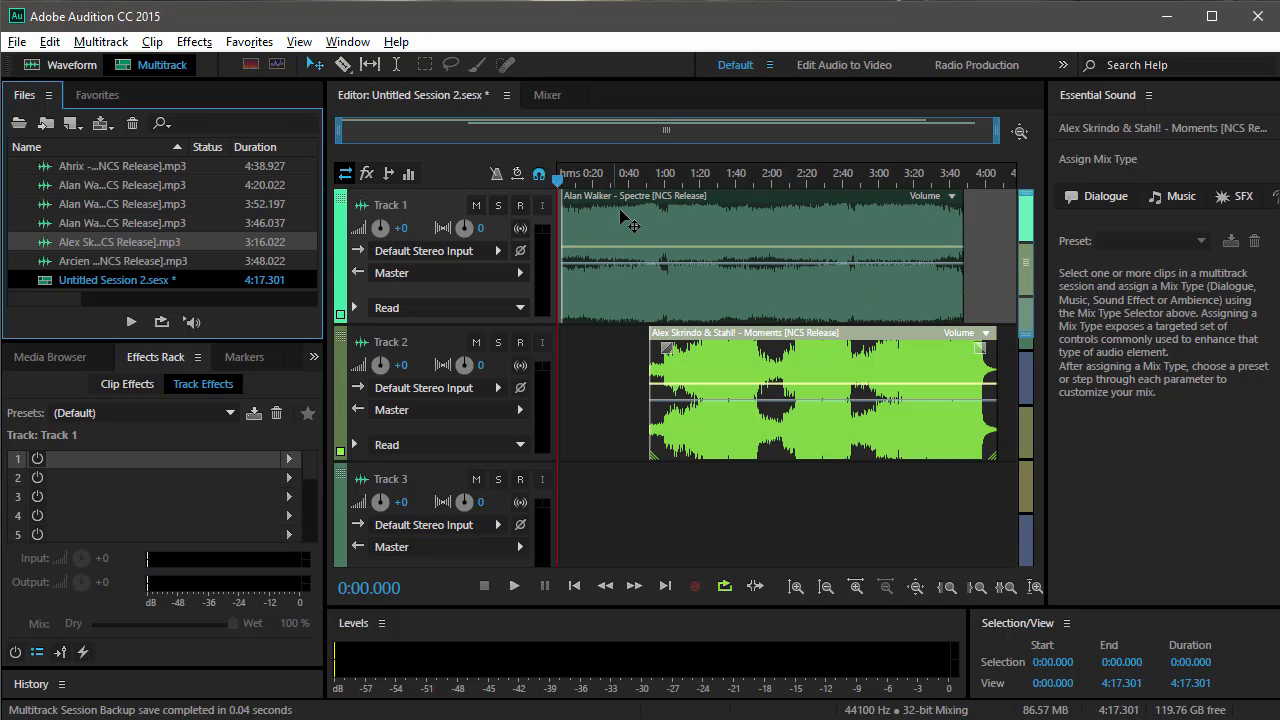
Export a mixdown of the entire session as Untitled Session 2_mixdown.wav in Wave PCM format, keeping the sample type Same as Source.
left_click(17, 42)
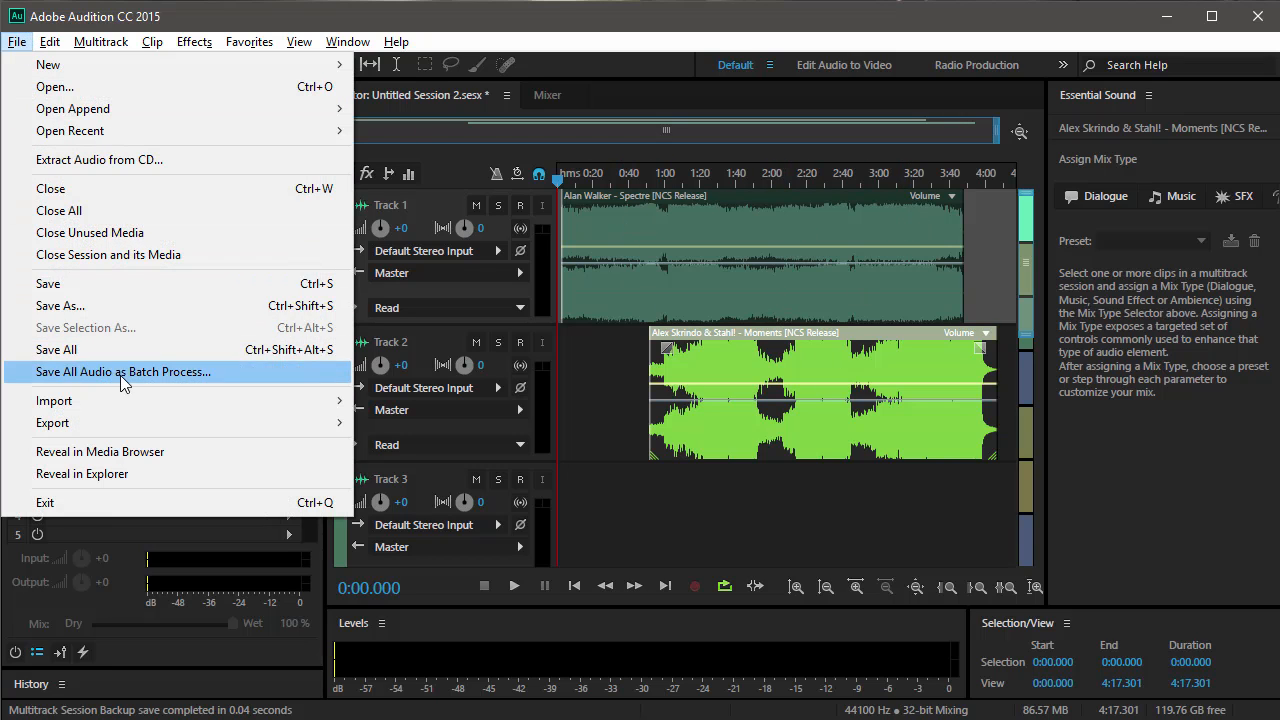
mouse_move(123, 423)
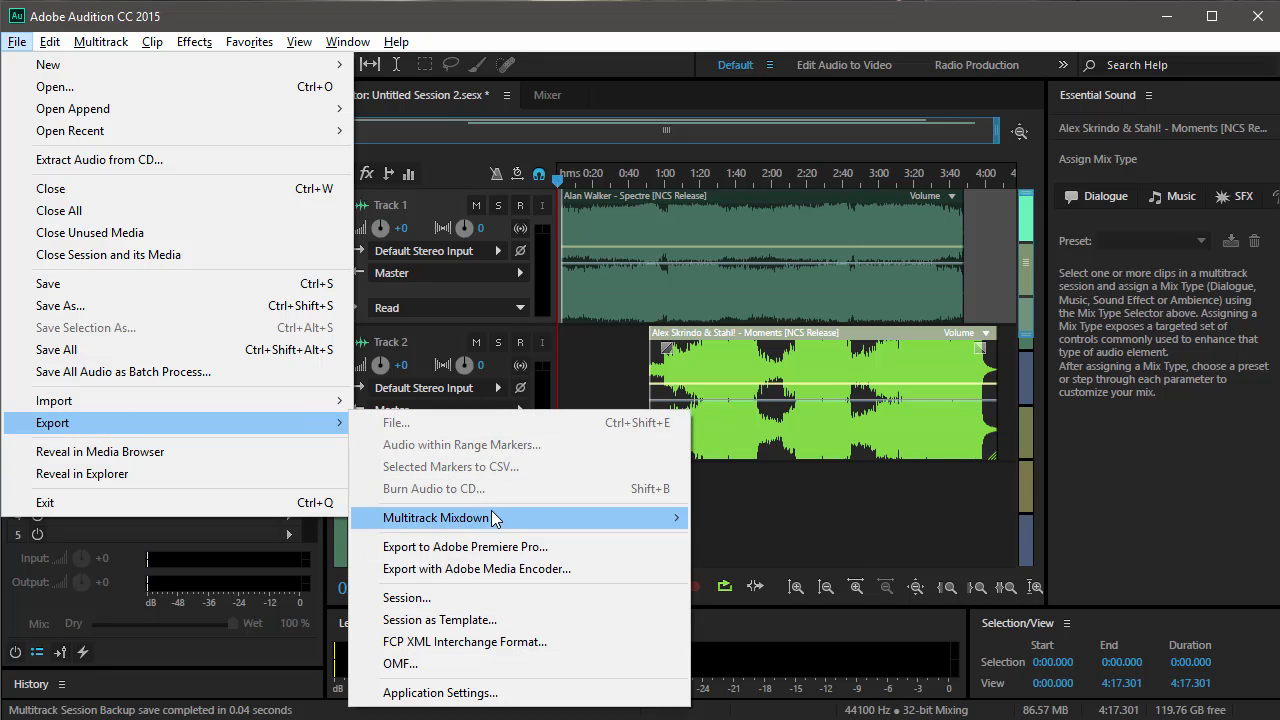
mouse_move(493, 520)
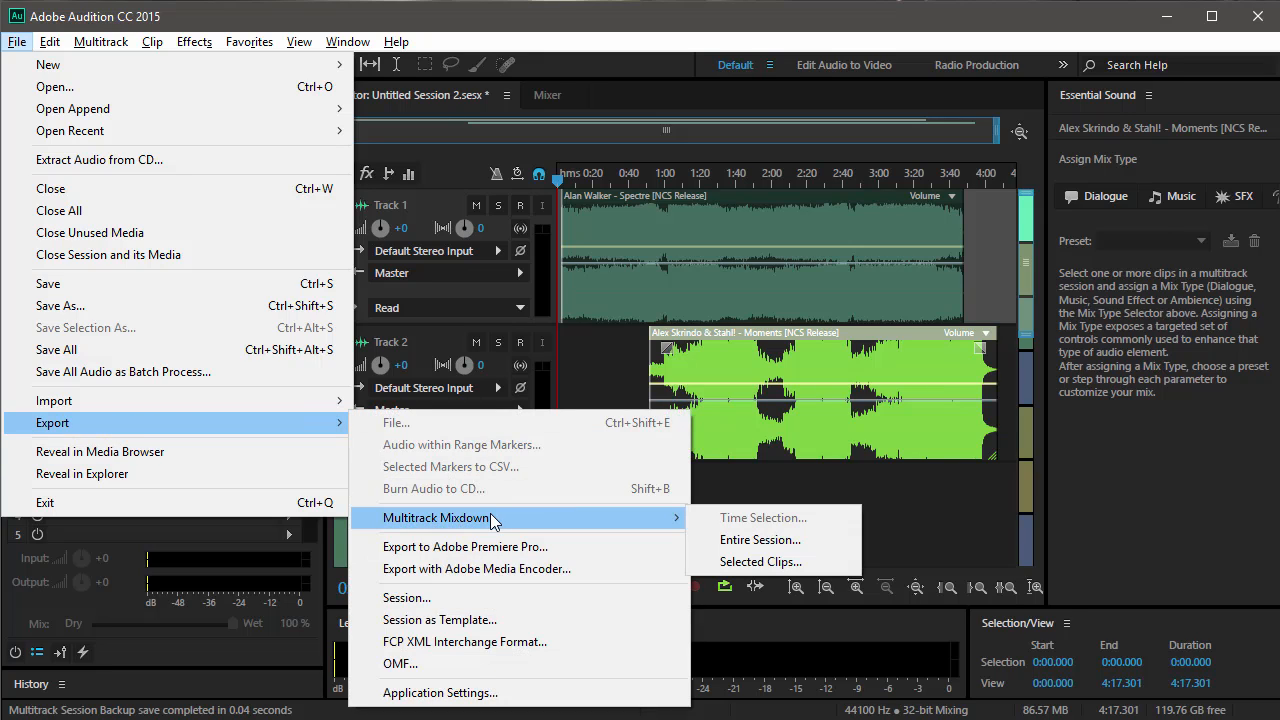
left_click(755, 543)
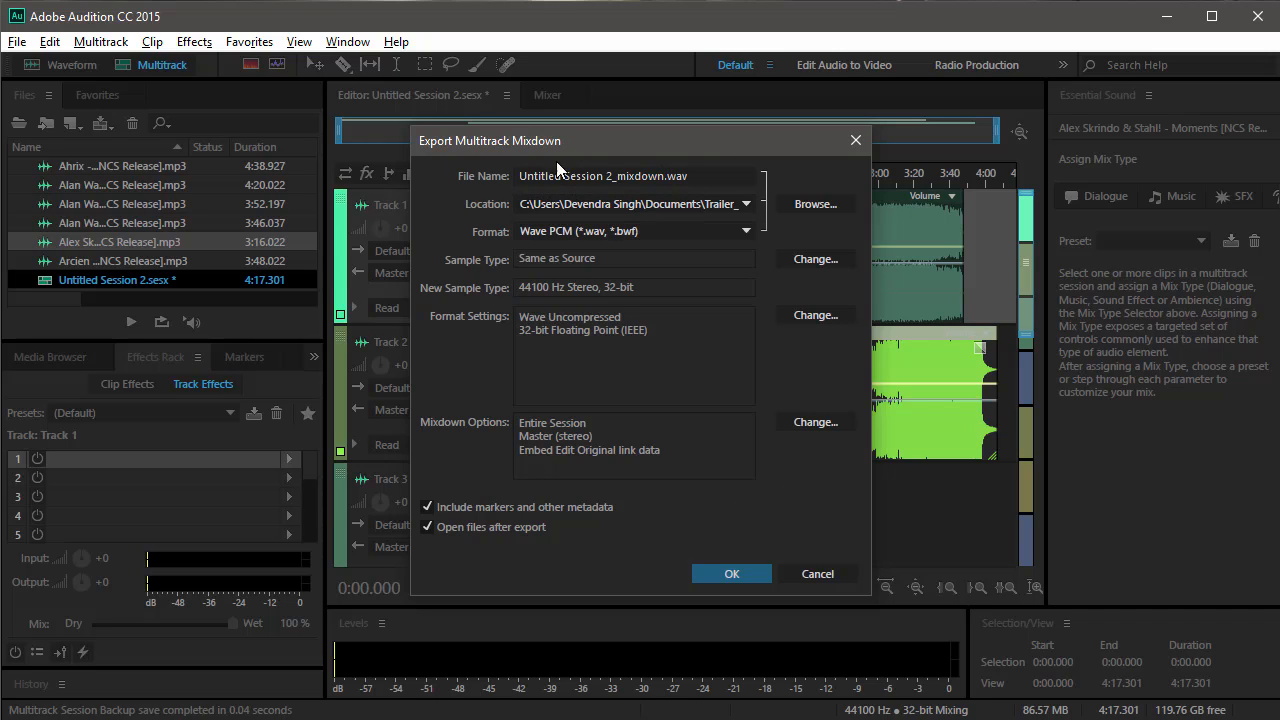
left_click_drag(711, 177, 323, 173)
left_click(790, 262)
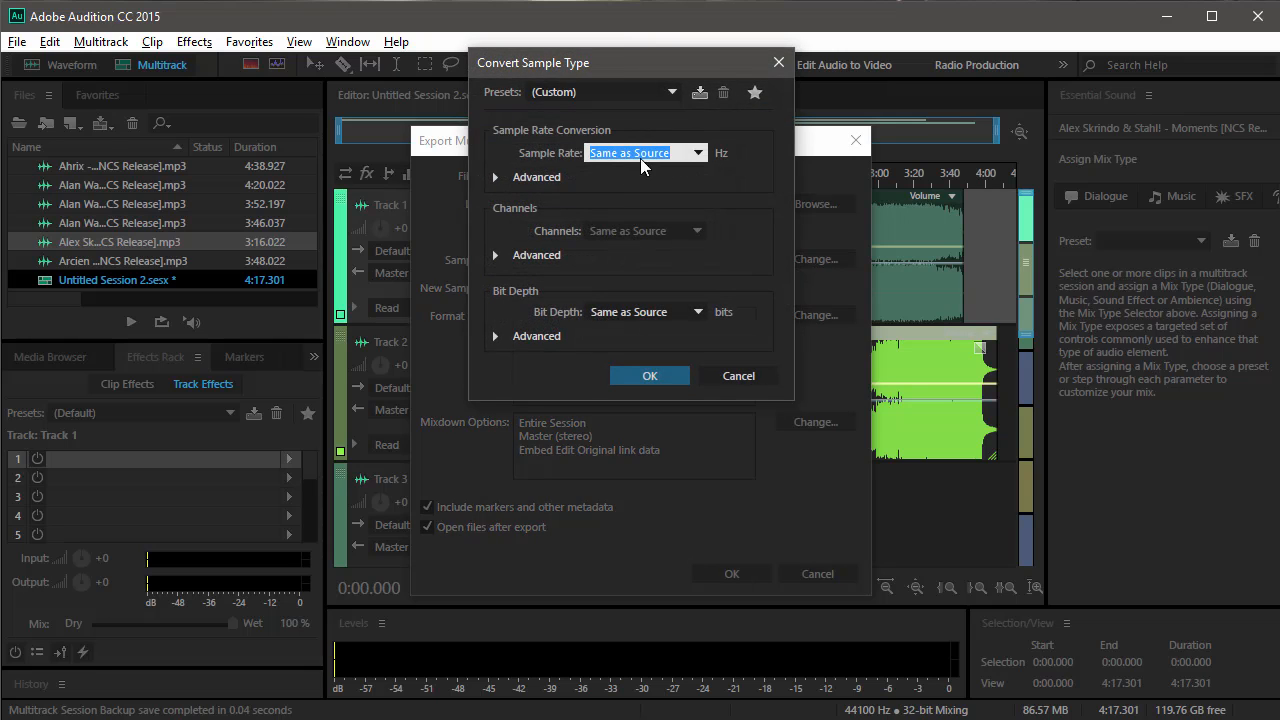
left_click_drag(664, 69, 602, 89)
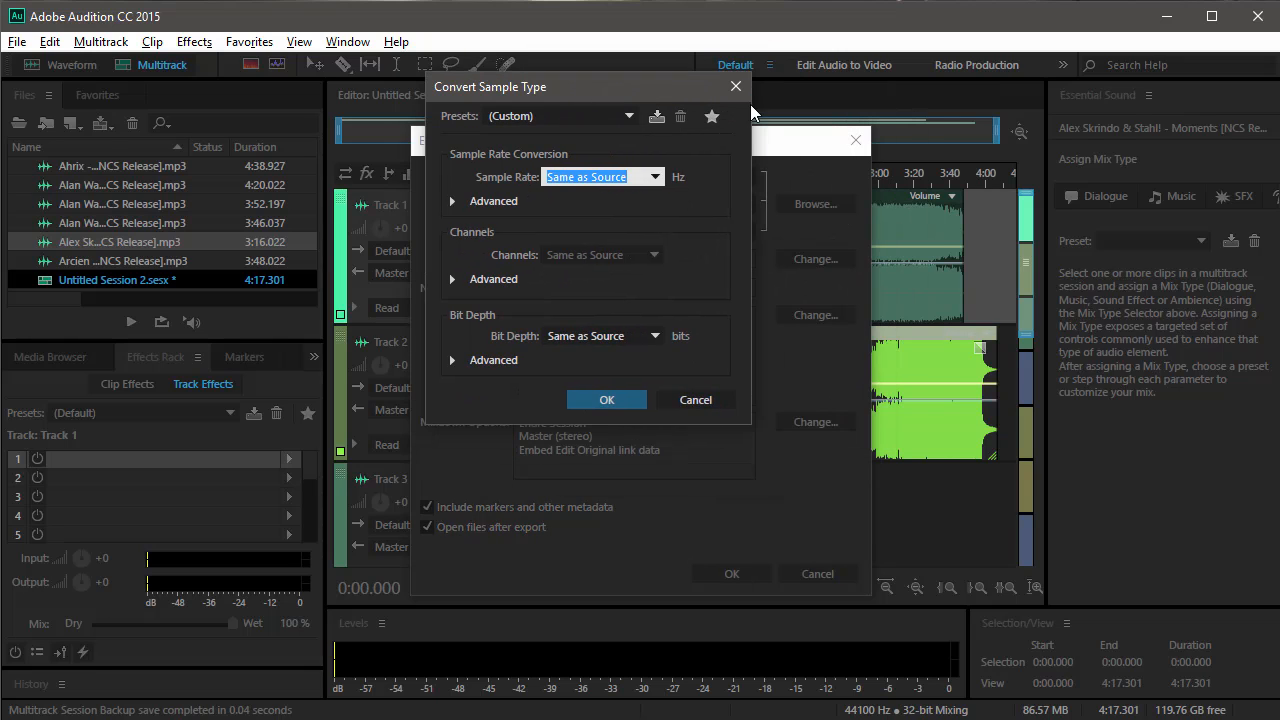
key("Escape")
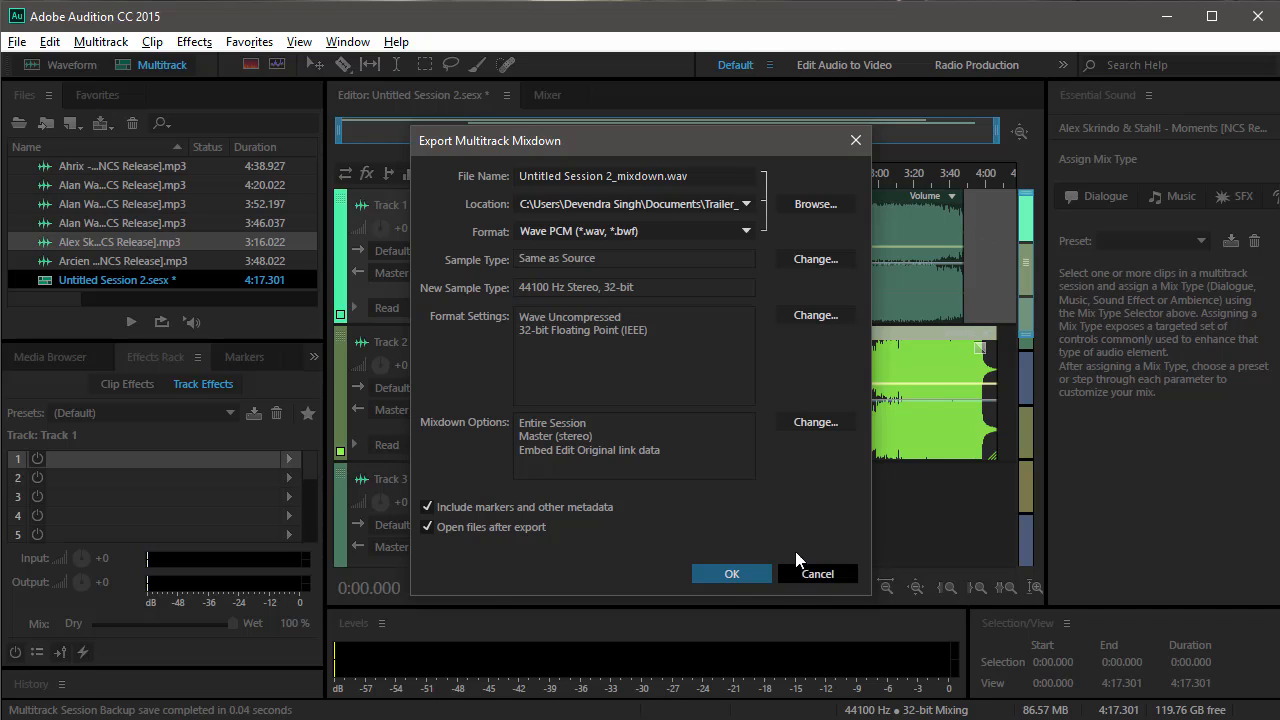
left_click_drag(733, 177, 98, 188)
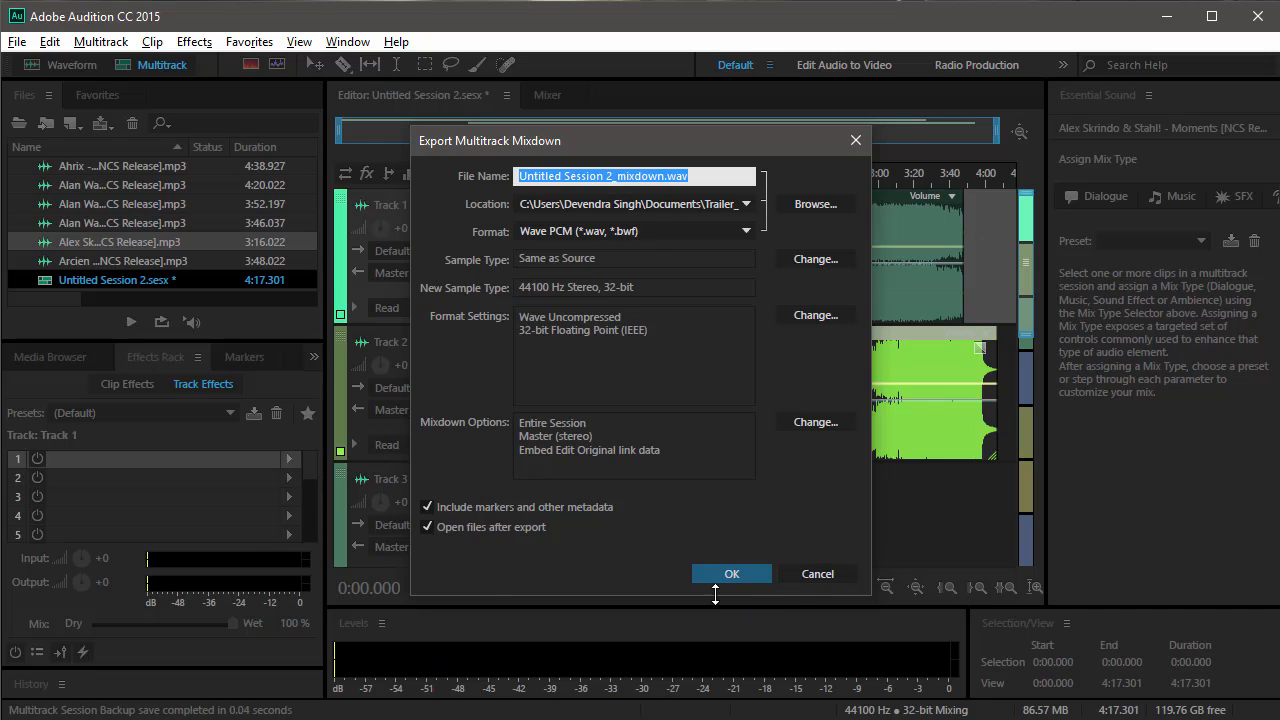
left_click(712, 580)
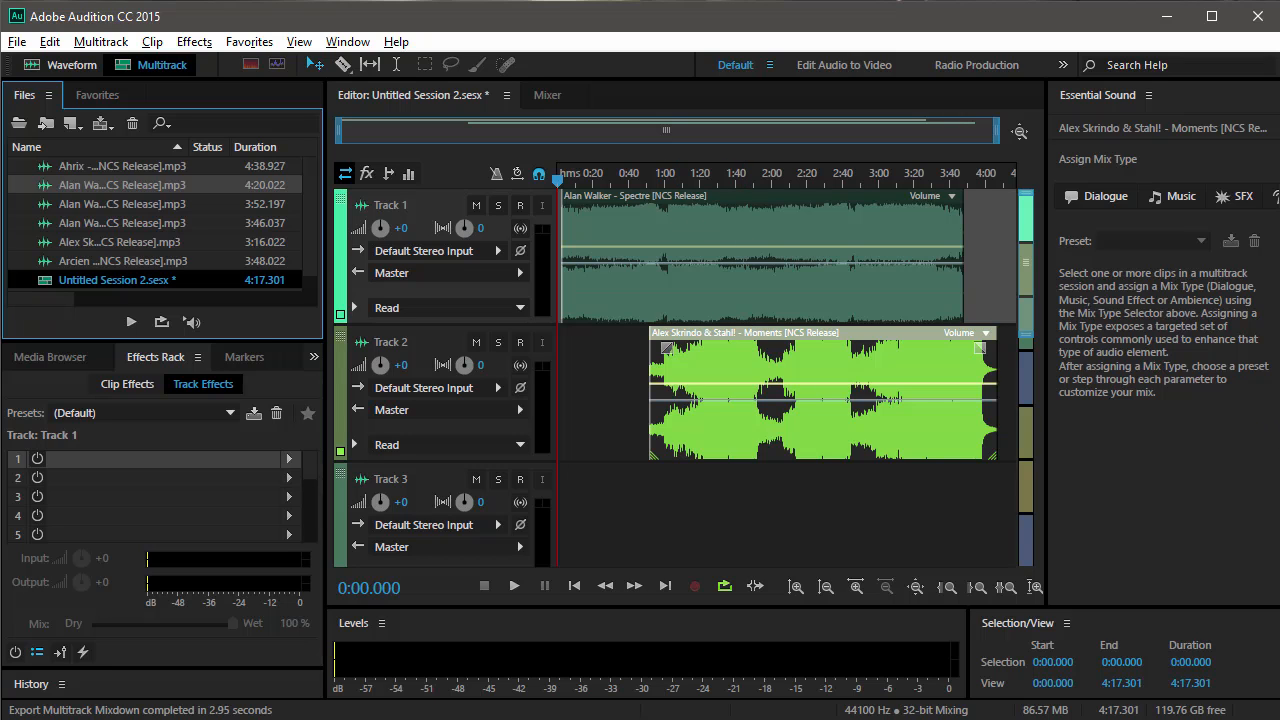
Switch to File Explorer and check playback of Untitled Session 2_mixdown.wav in the Trailer_1 folder, closing the player and minimizing the folder window.
key("alt+Tab")
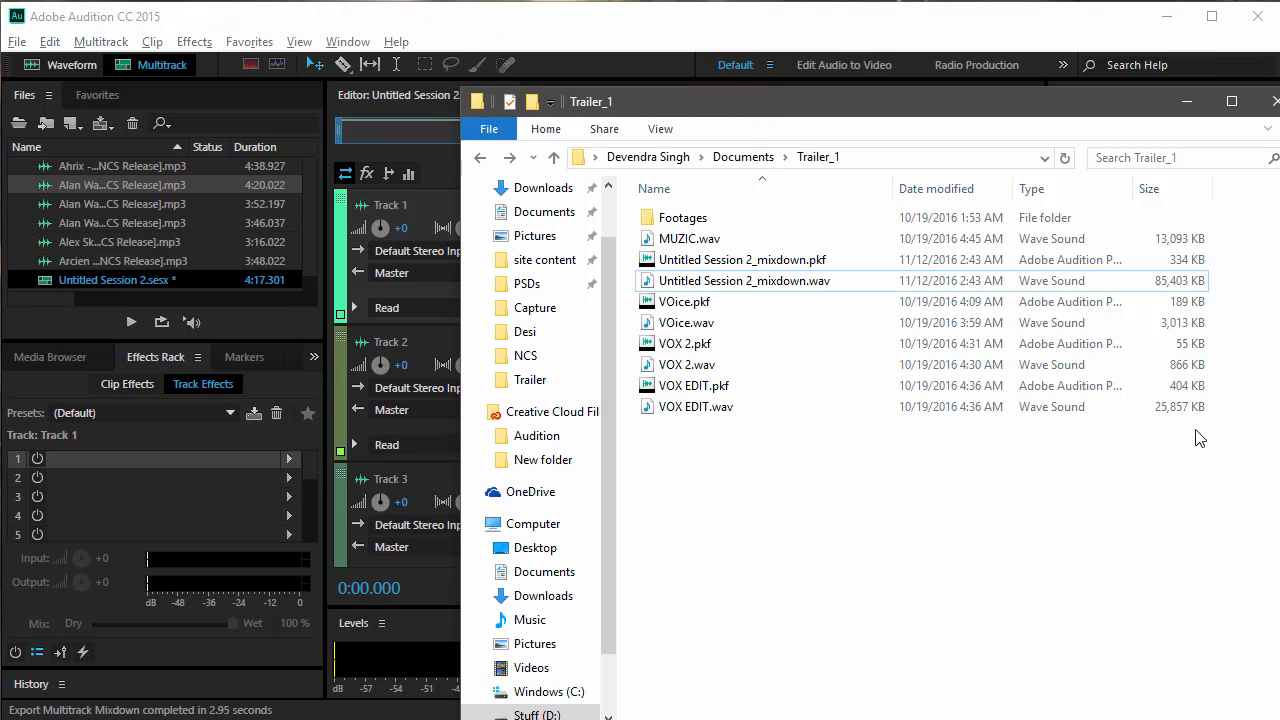
double_click(730, 285)
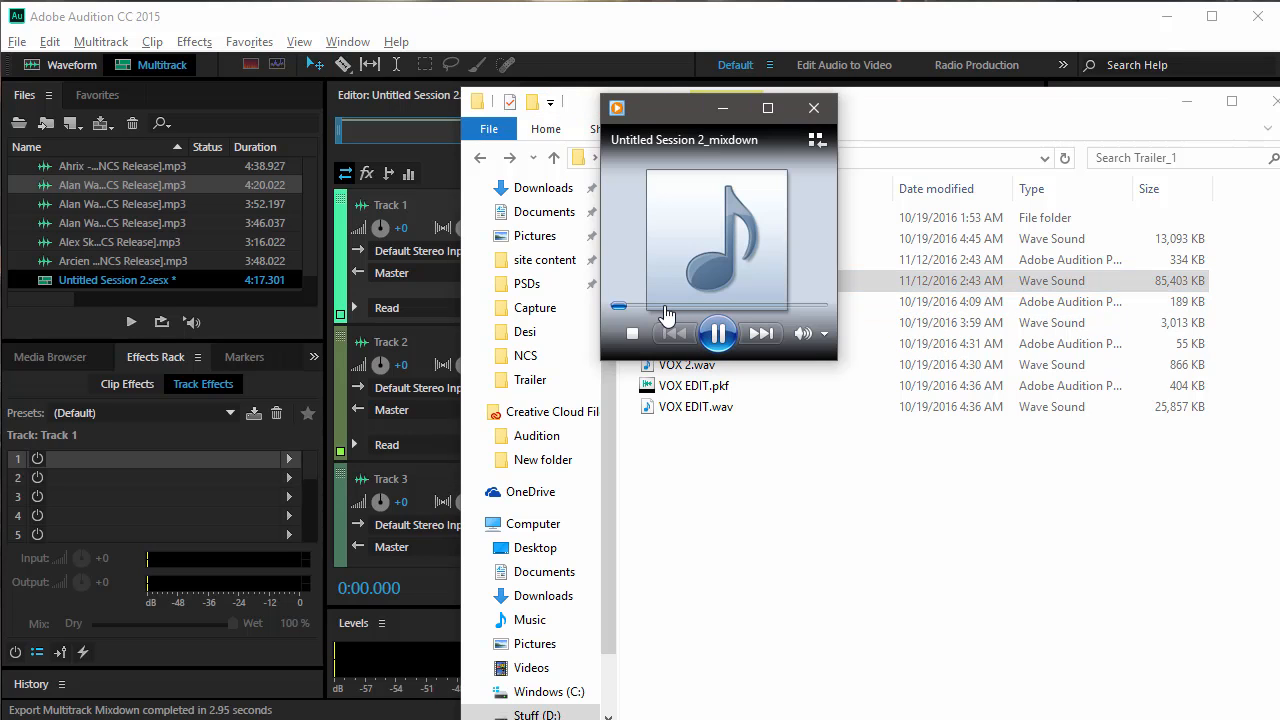
left_click(760, 305)
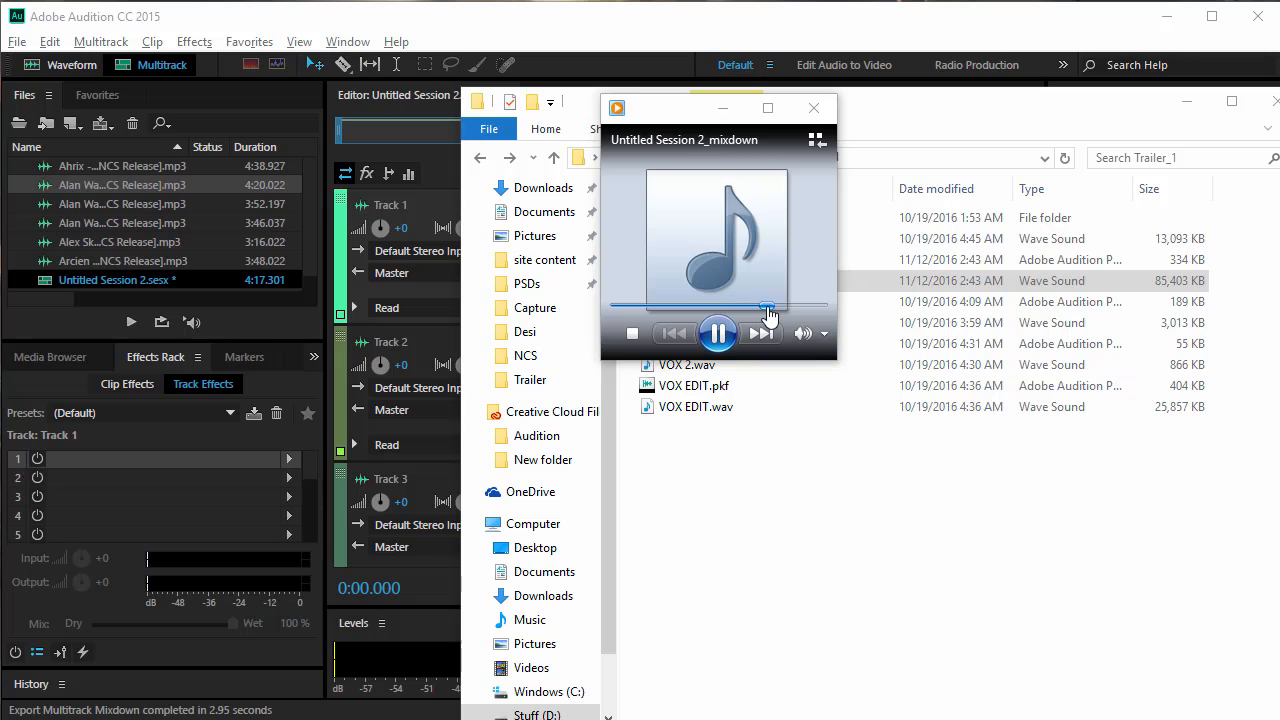
left_click(812, 108)
left_click_drag(908, 108, 664, 120)
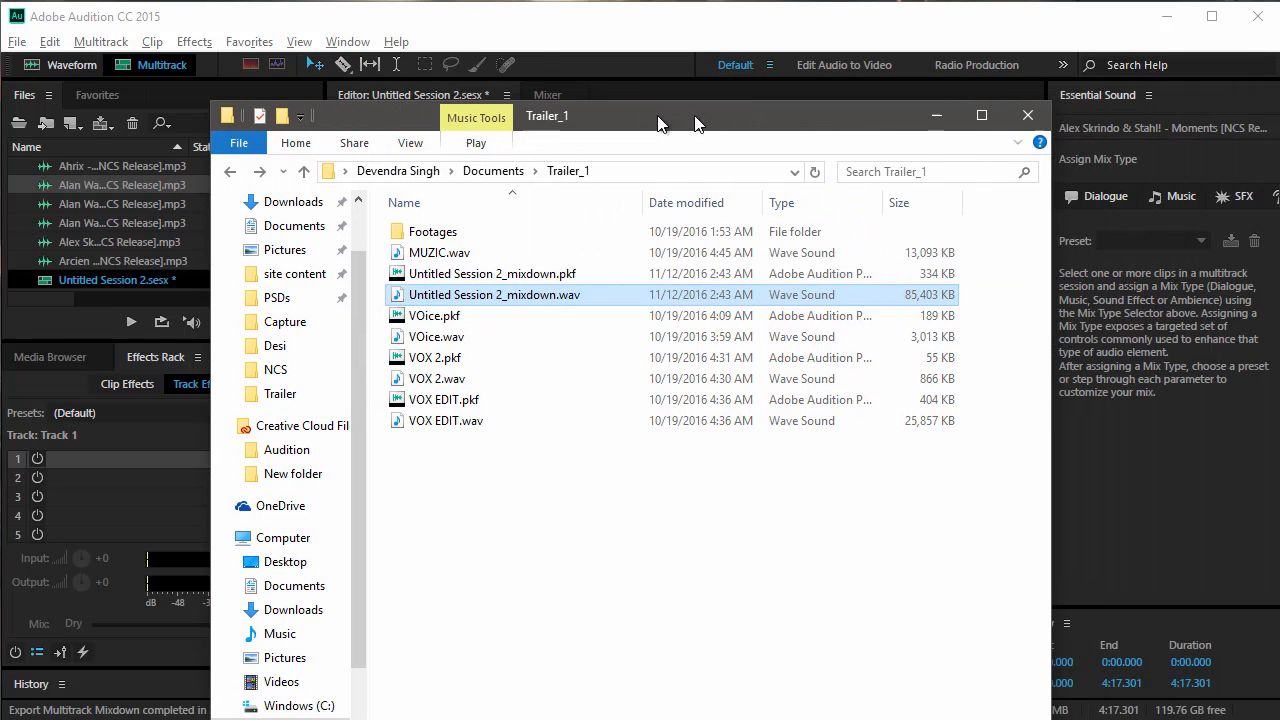
left_click(940, 115)
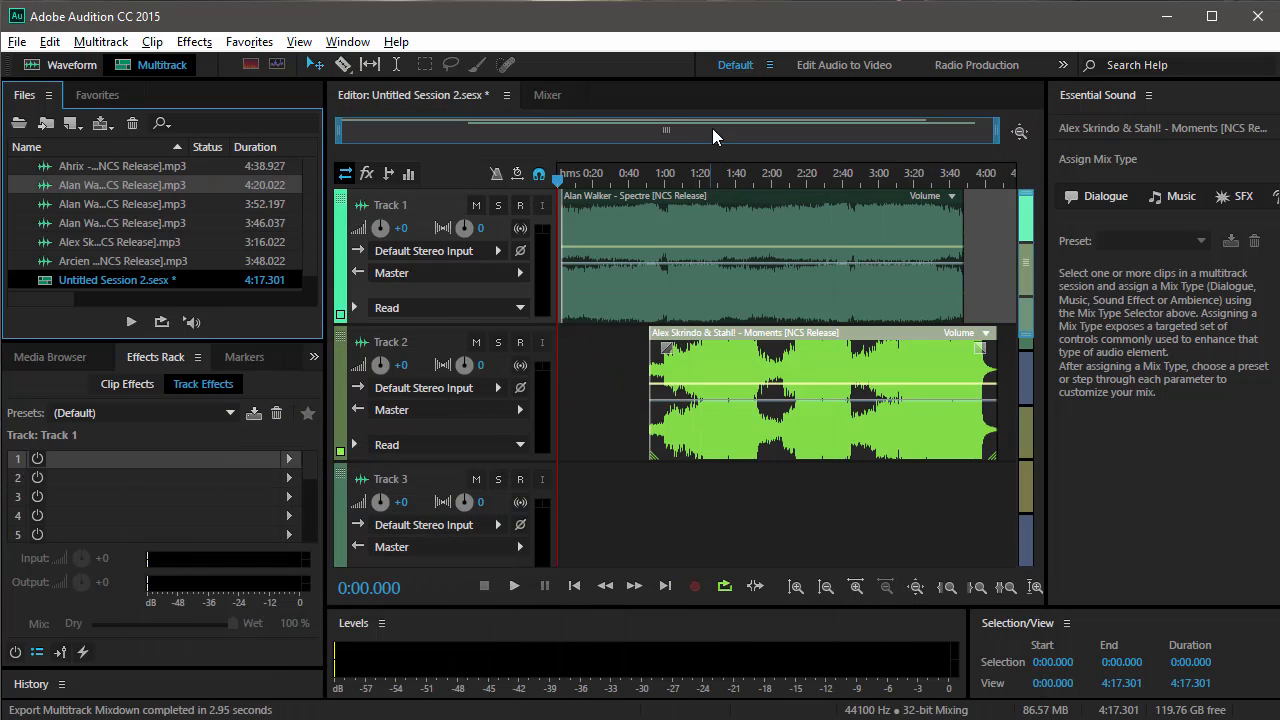
Reveal Untitled Session 2.sesx in Explorer to examine its session folder.
left_click(713, 130)
left_click_drag(340, 145, 278, 147)
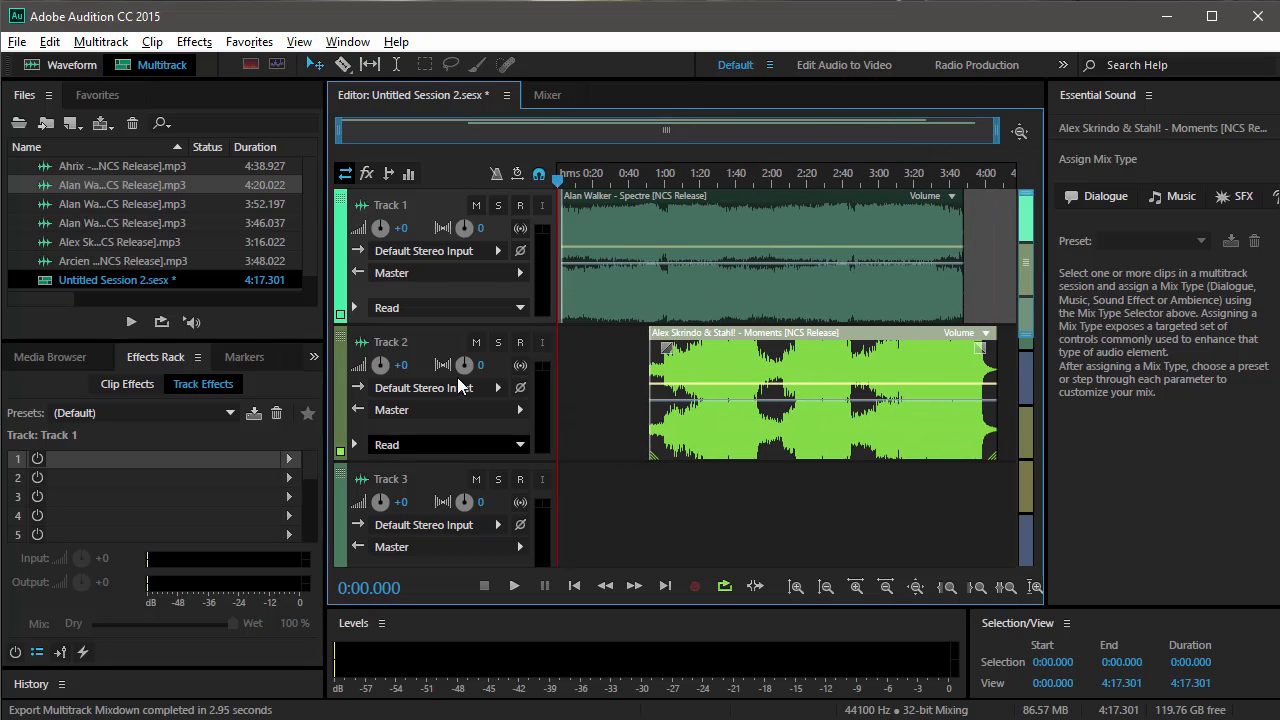
left_click(106, 281)
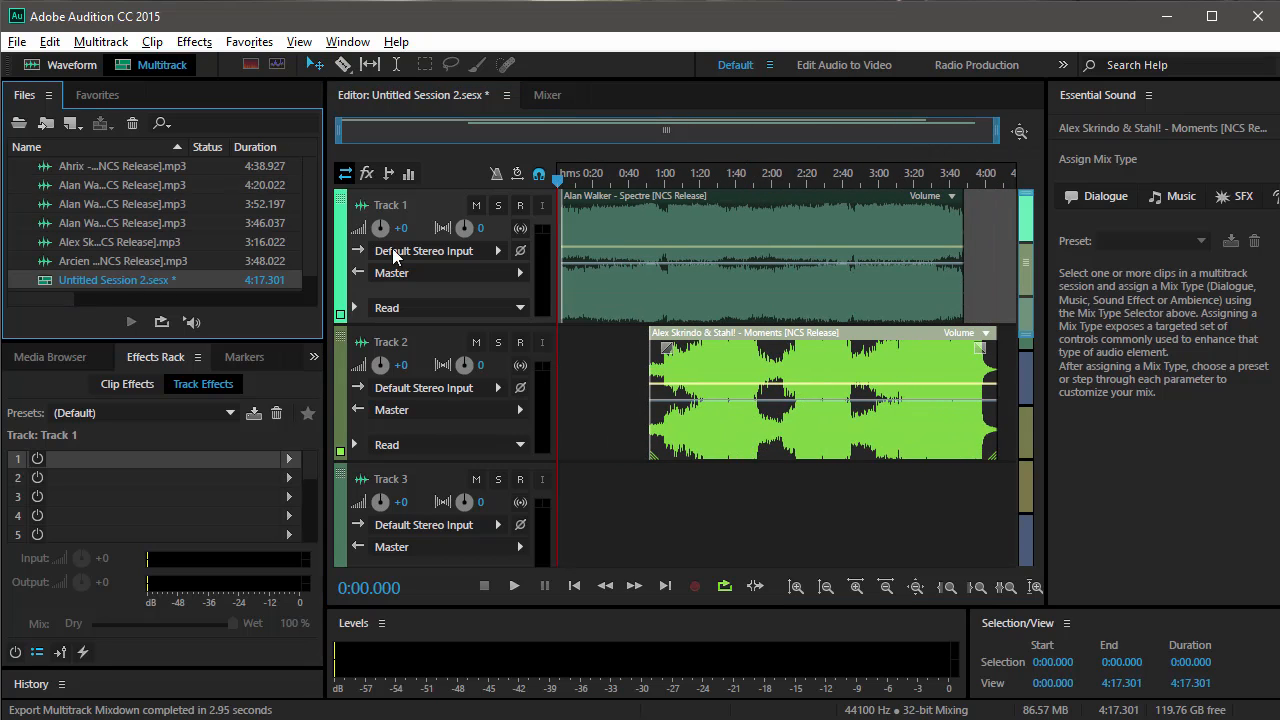
right_click(95, 281)
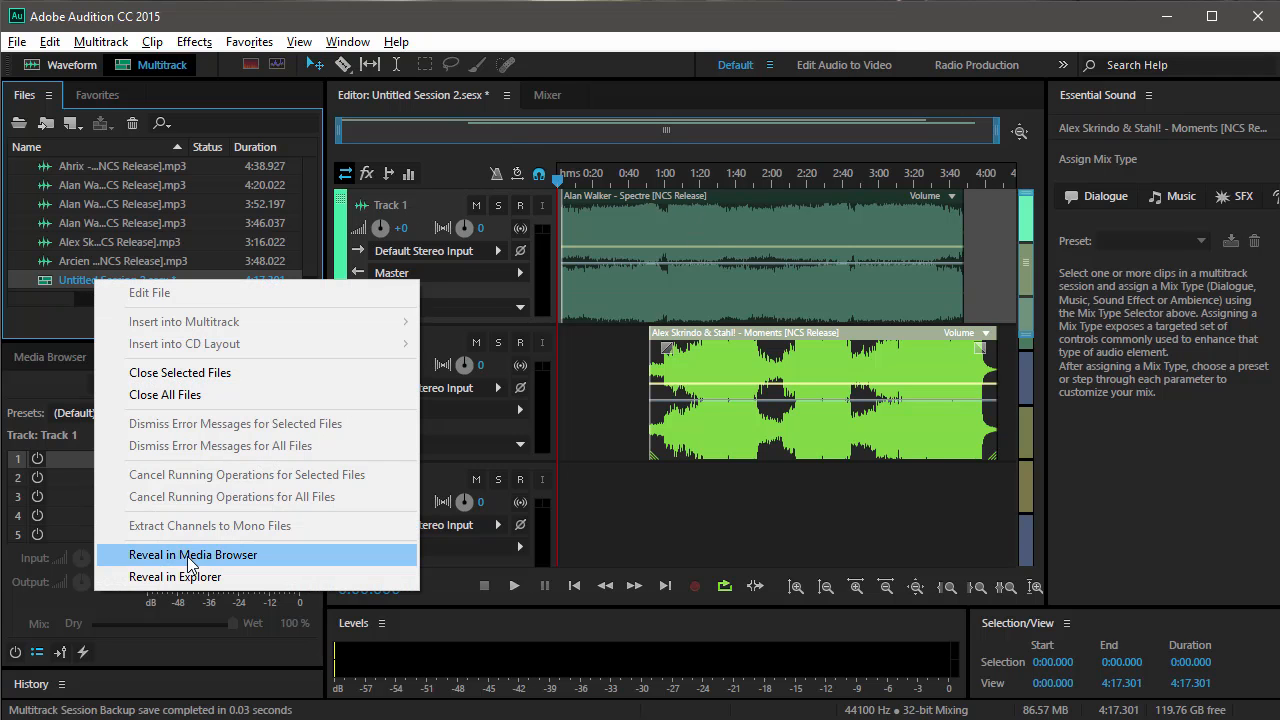
left_click(175, 577)
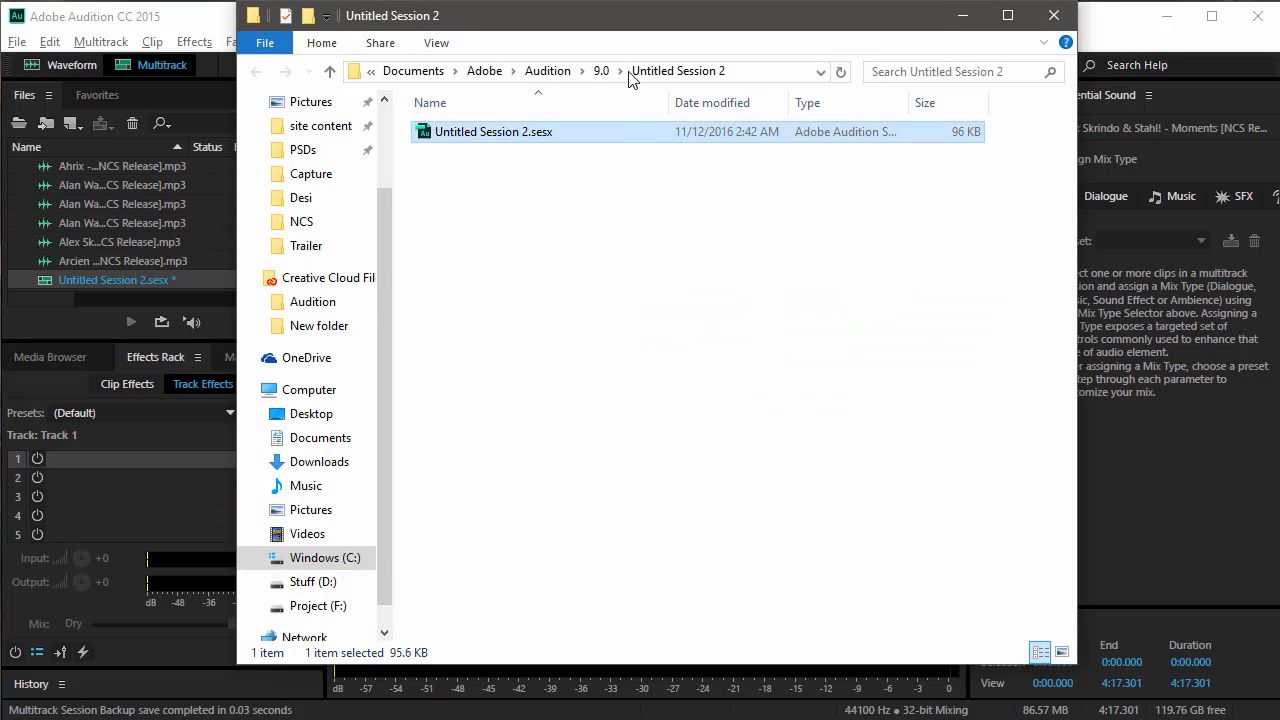
left_click_drag(603, 228, 474, 114)
Switch back to Audition and save the multitrack session, copying its outside media files to the session folder.
left_click(139, 243)
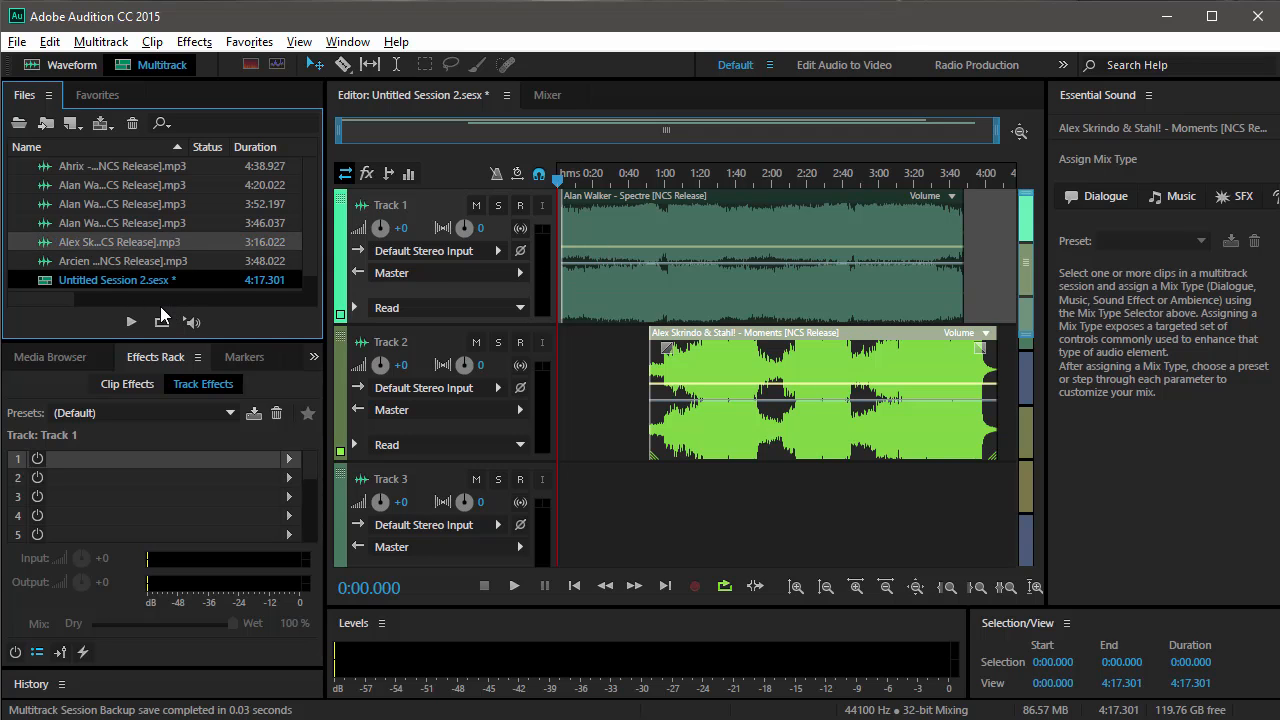
left_click(692, 212)
key("ctrl+s")
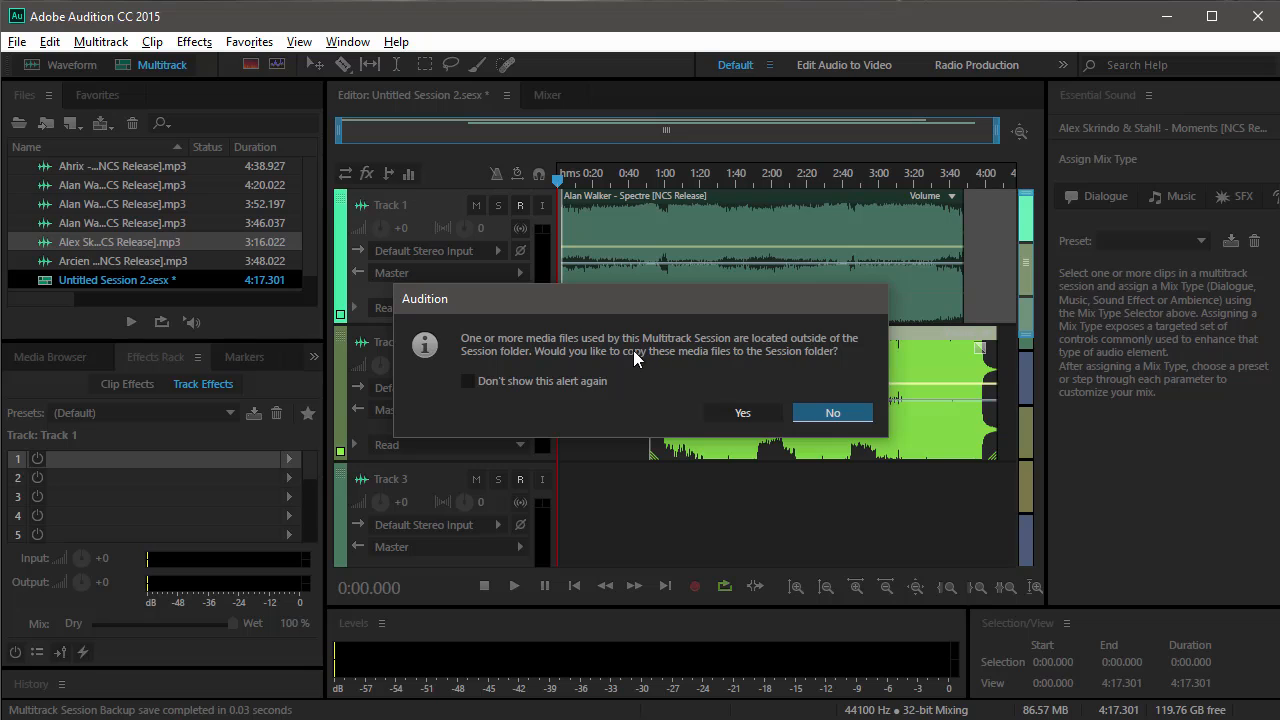
left_click(743, 413)
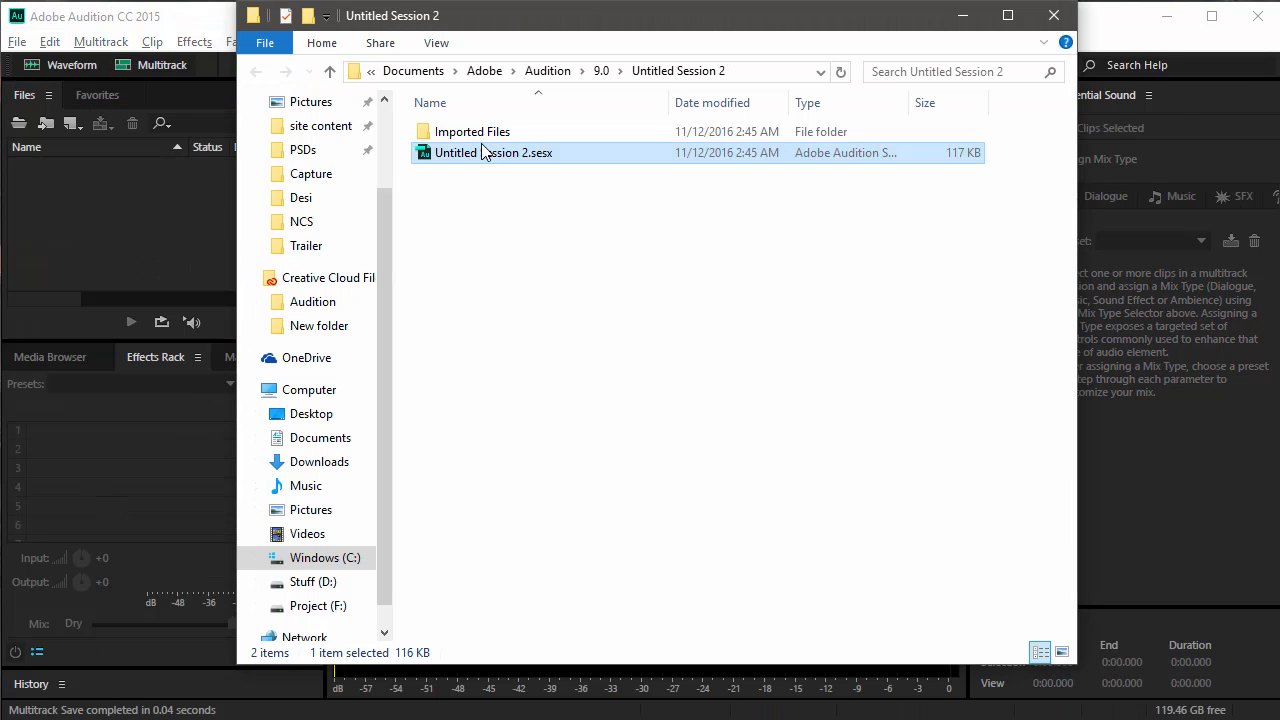
Examine the Imported Files folder, selecting all its audio files, and return to the Untitled Session 2 folder.
double_click(480, 147)
key("ctrl+a")
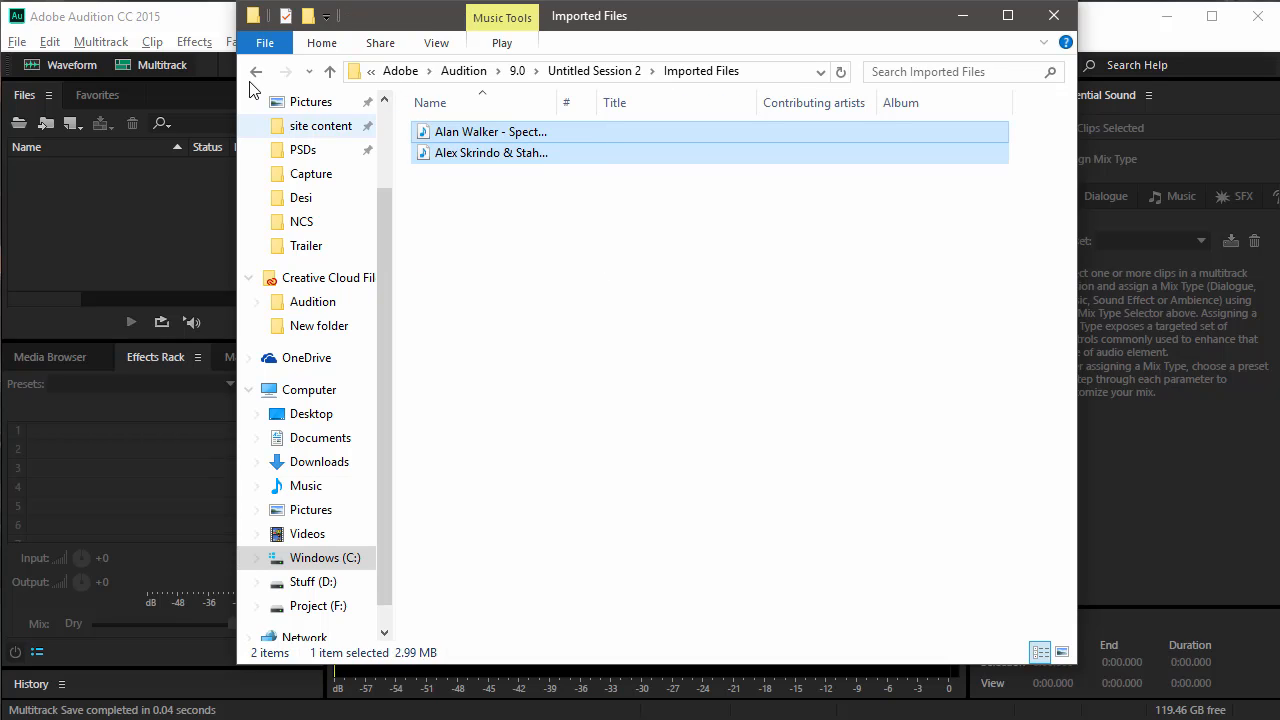
key("BackSpace")
Open Untitled Session 2.sesx from its folder in Audition and place the playhead at about 1:42.6.
left_click(520, 160)
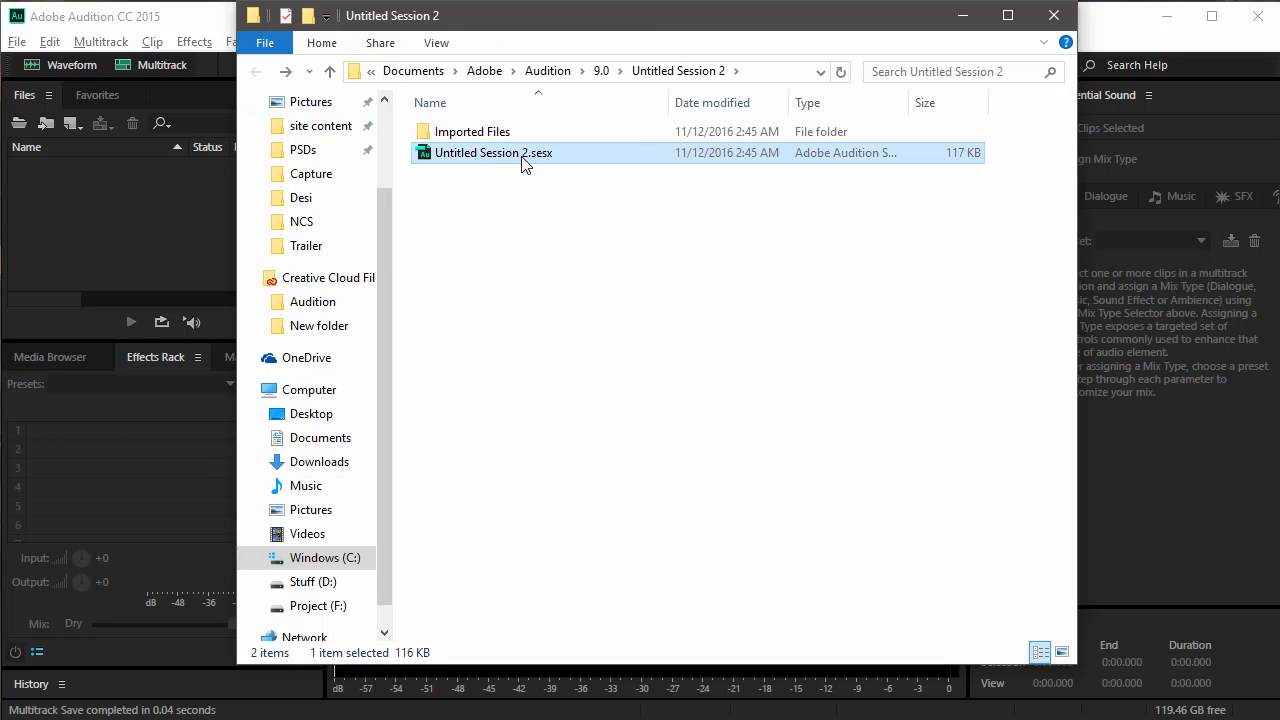
double_click(521, 156)
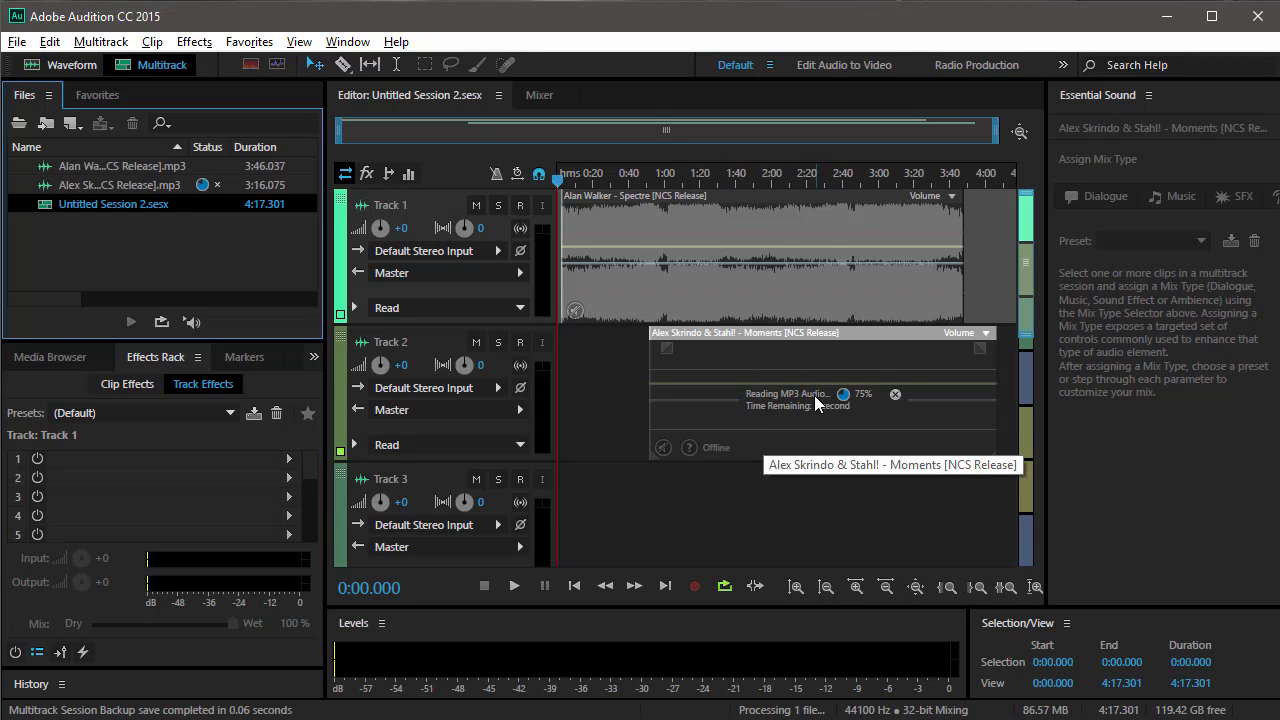
left_click(741, 183)
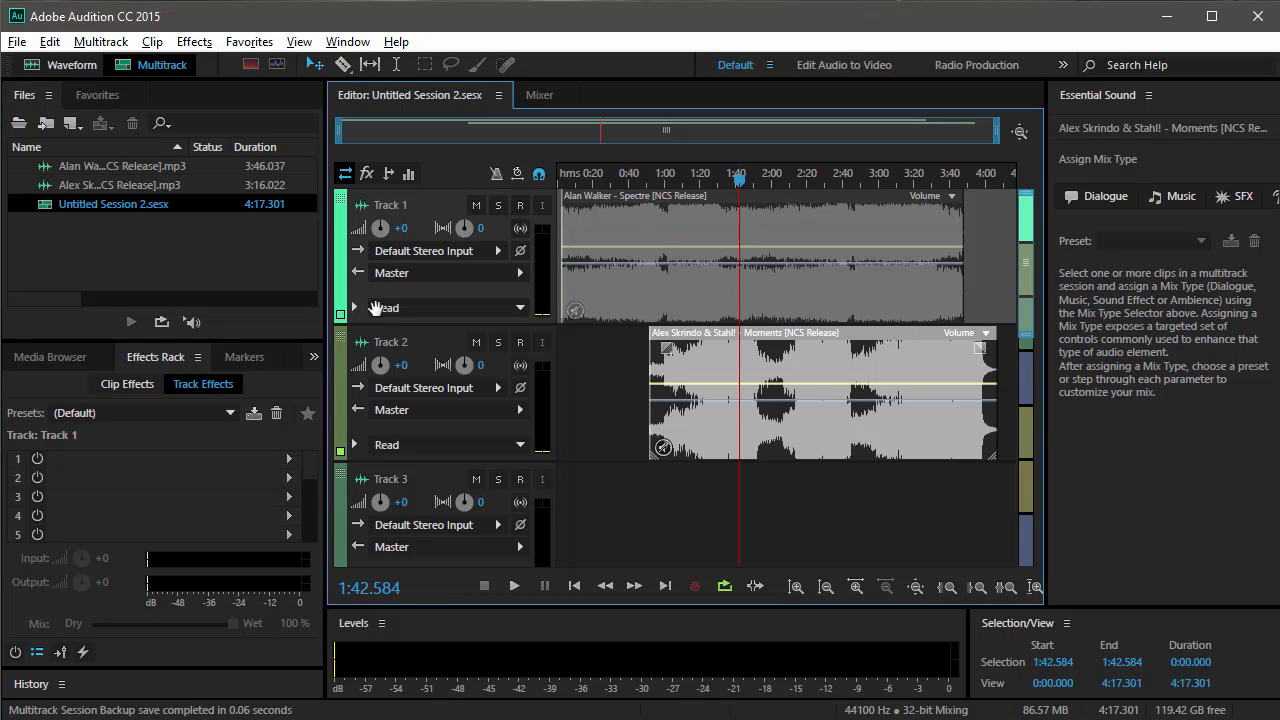
left_click(267, 262)
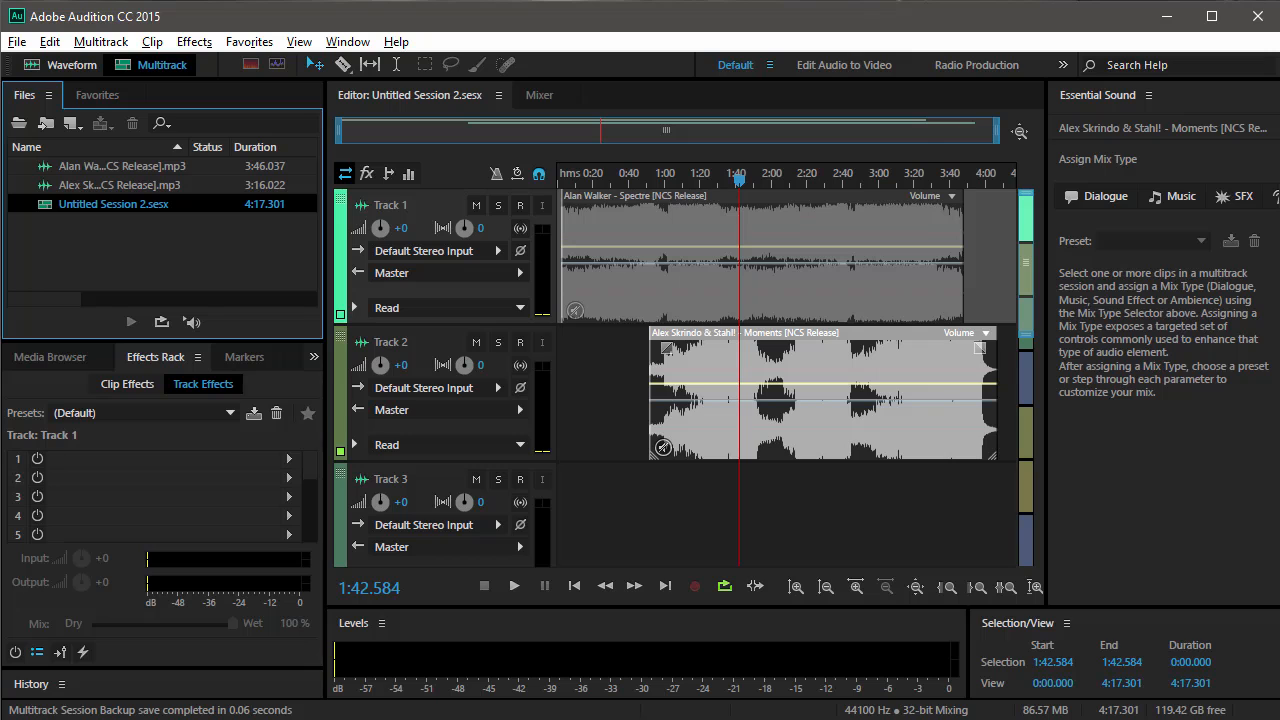
Switch to File Explorer to review the Untitled Session 2 folder, minimize it, and select the Track 1 clip back in Audition.
mouse_move(262, 710)
left_click(376, 662)
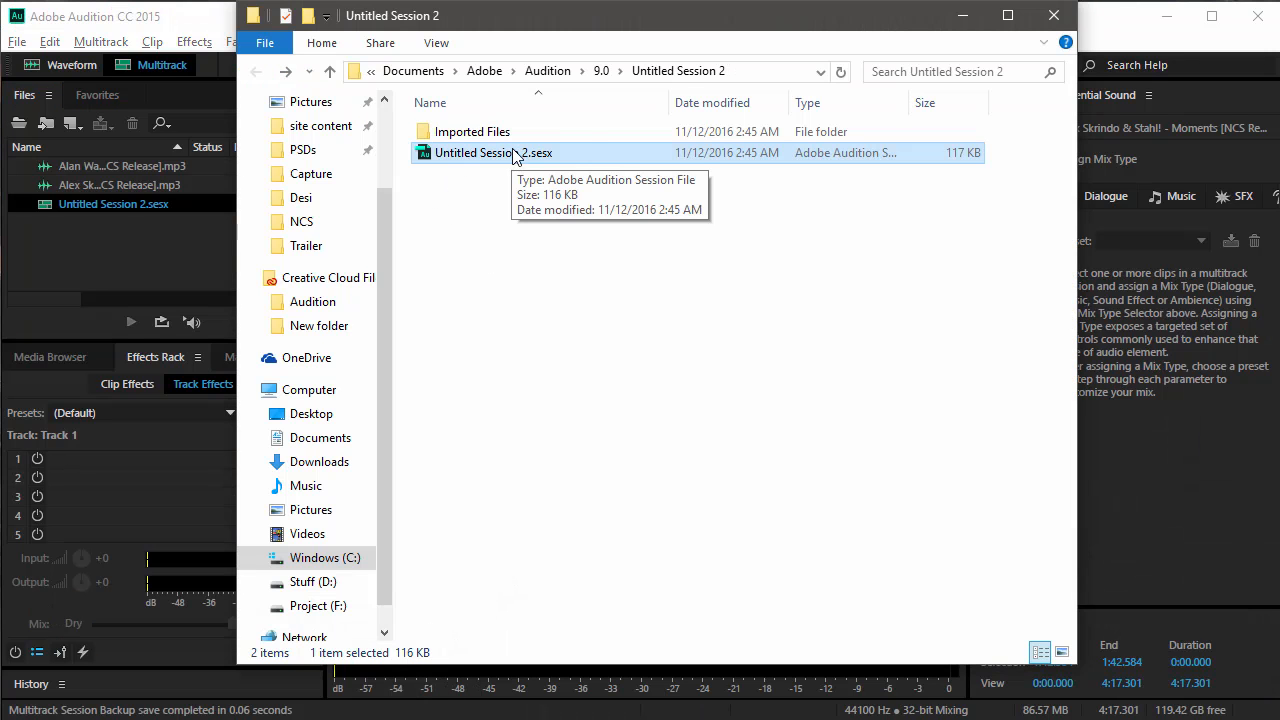
left_click(959, 18)
left_click(788, 290)
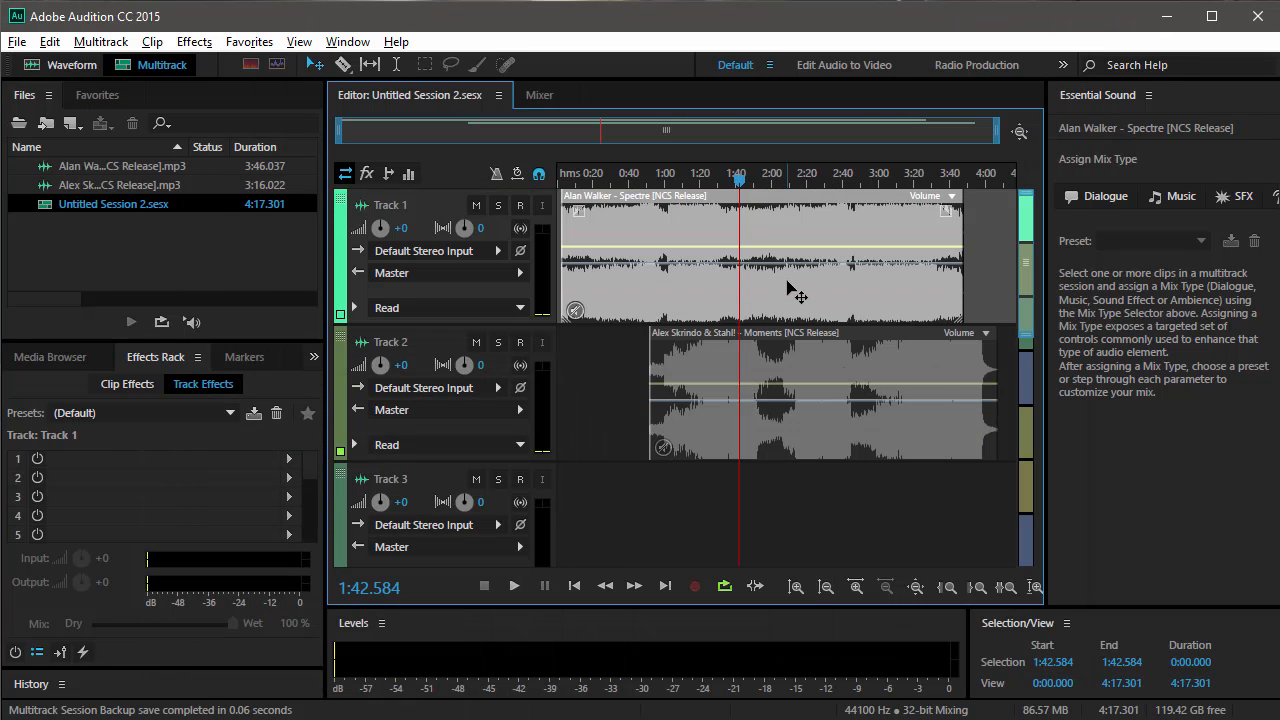